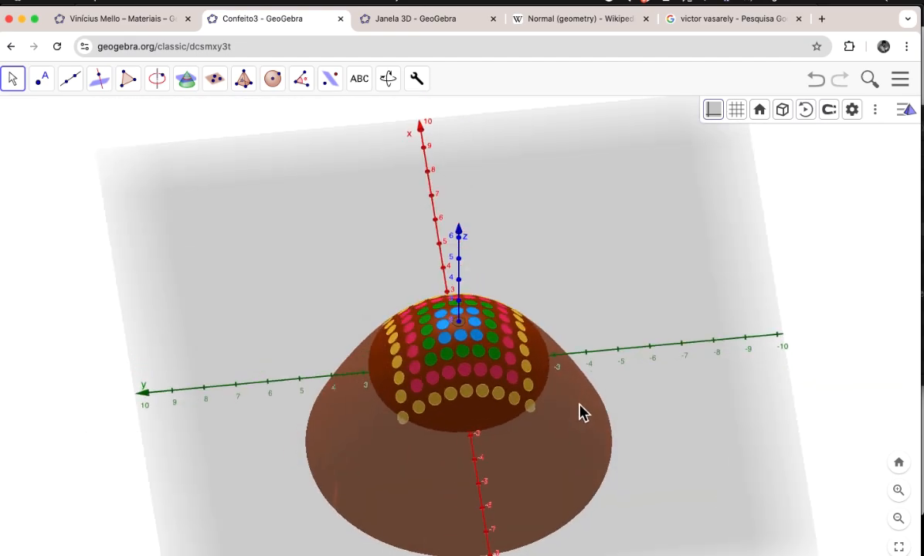
Step: Switch to the blank Janela 3D window and define the function f(x,y) = 2 - (x² + y²)/4
drag(584, 412, 561, 428)
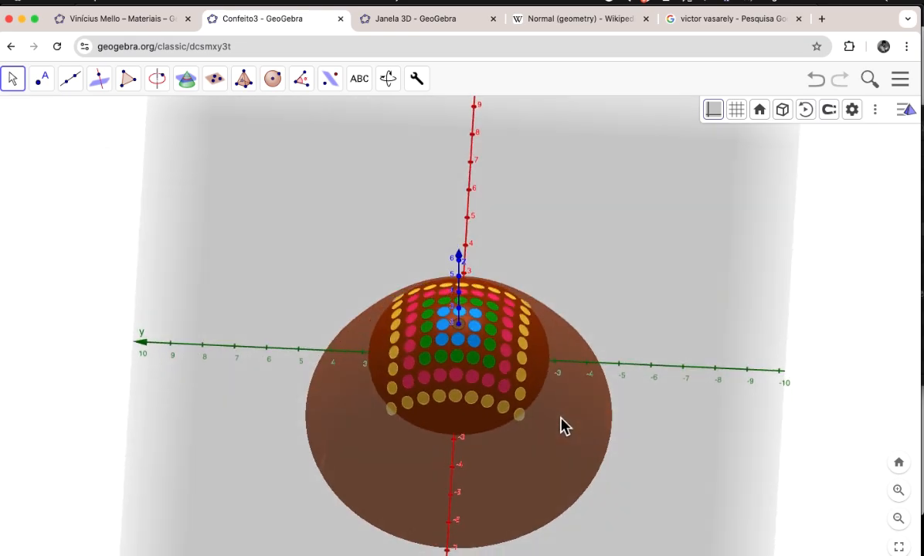
click(407, 27)
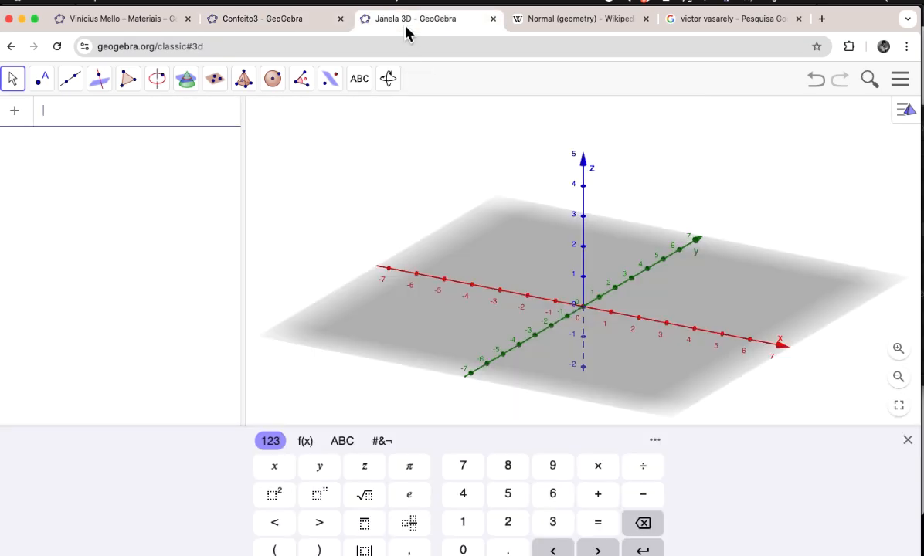
mouse_move(585, 353)
mouse_down()
mouse_move(584, 336)
mouse_move(593, 356)
mouse_up()
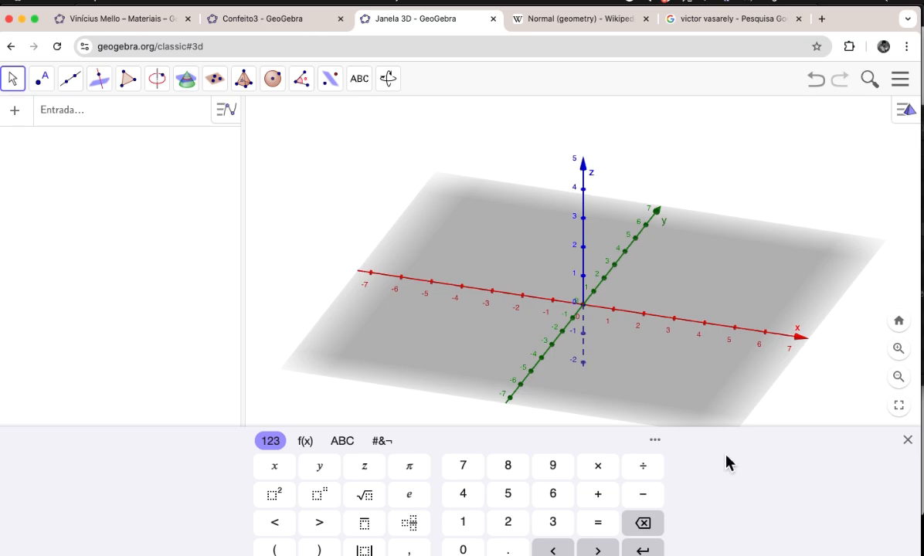
click(108, 121)
text(f(x),y=2-()
click(275, 466)
click(277, 494)
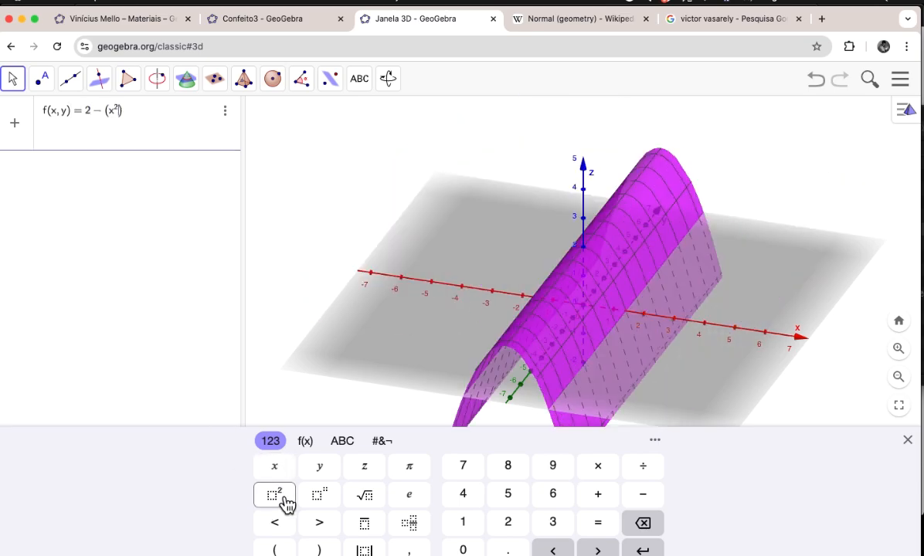
text(+)
click(319, 466)
click(283, 498)
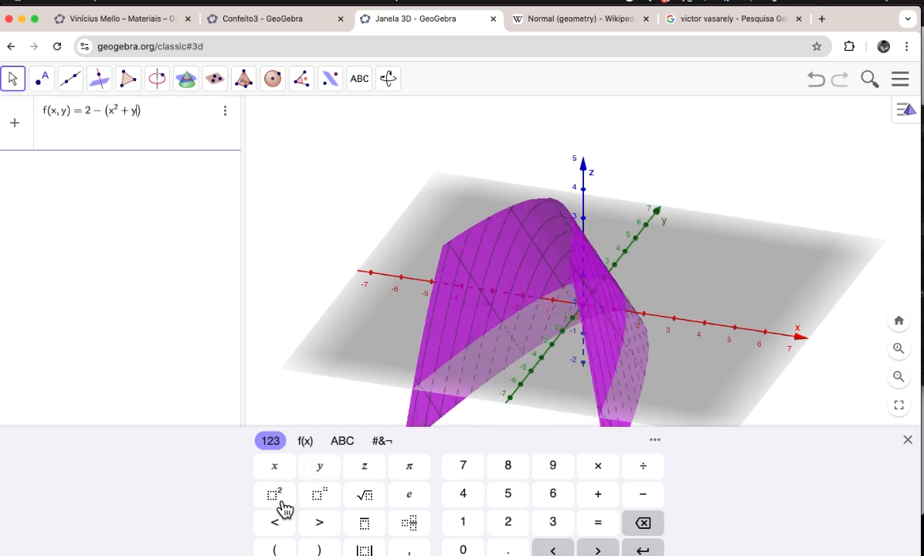
text(/4)
key(Return)
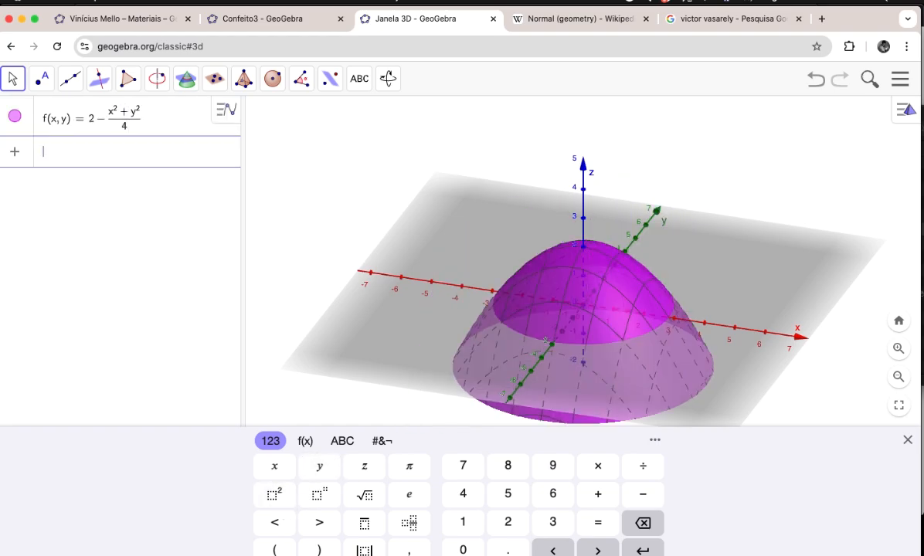
Step: Place a free point on the xy-plane beside the paraboloid at about (3.87, -1.53, 0)
drag(603, 367, 579, 324)
click(295, 21)
click(413, 21)
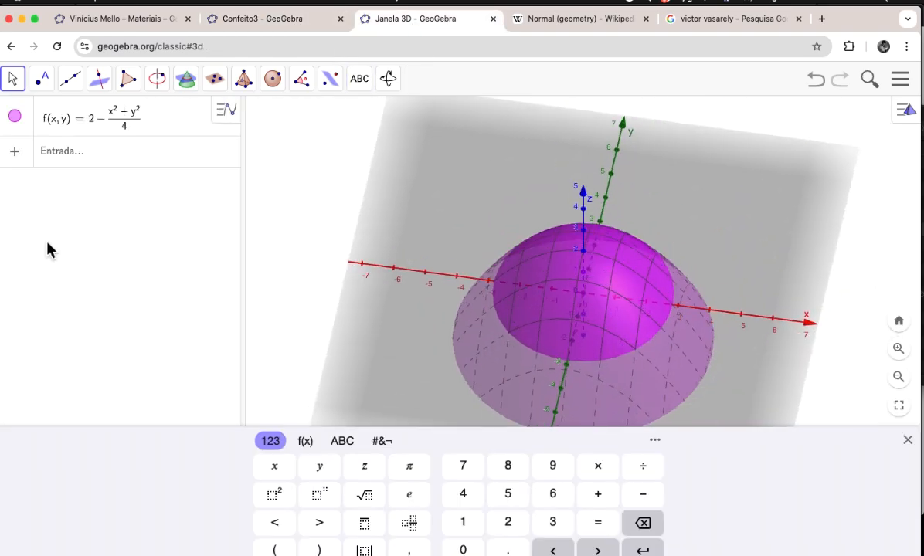
drag(610, 331, 611, 352)
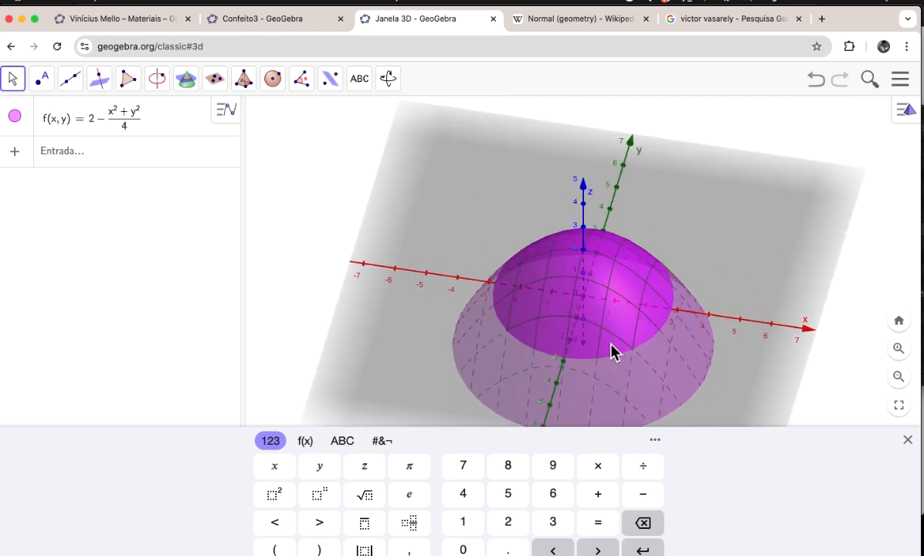
drag(580, 326, 605, 352)
click(100, 164)
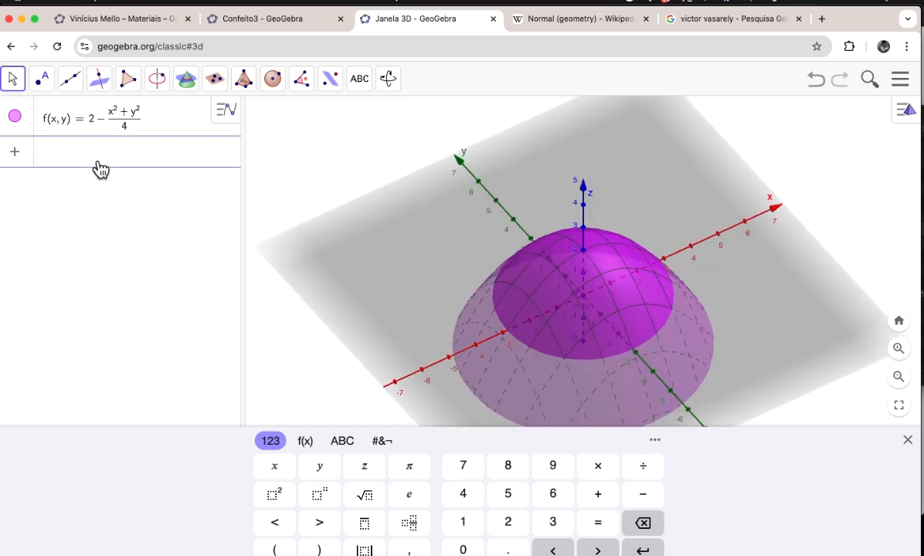
click(42, 78)
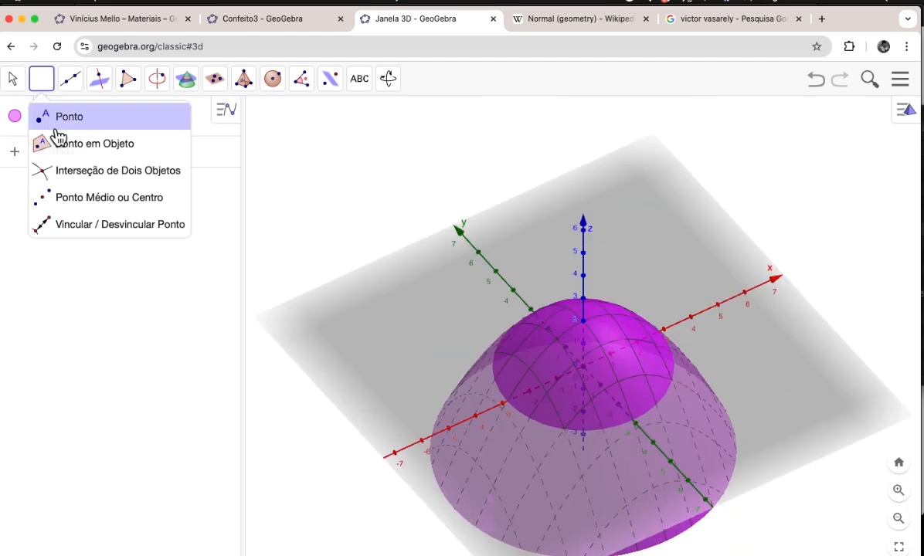
click(715, 349)
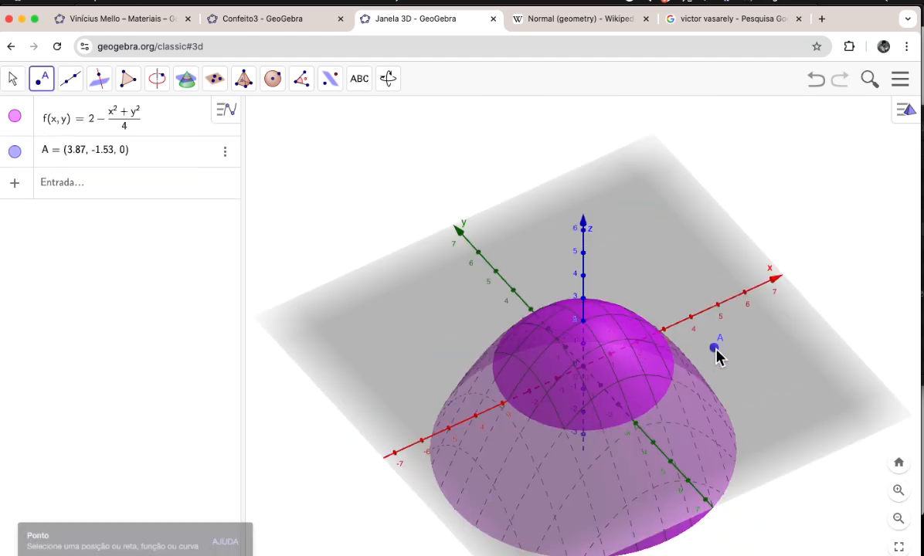
Step: Define the surface point (x(A), y(A), f(A)) and move point A beneath the dome to about (1.24, -1.11, 0)
click(93, 197)
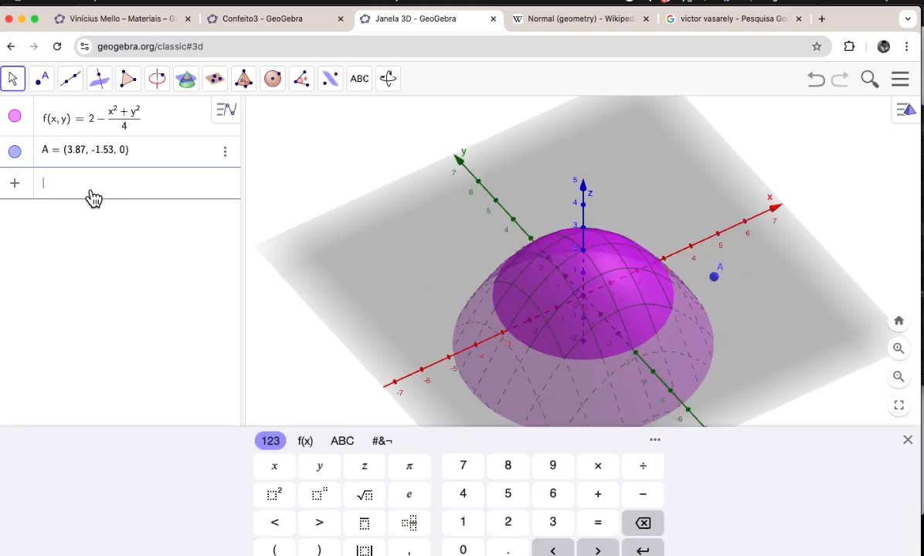
text((x(A))
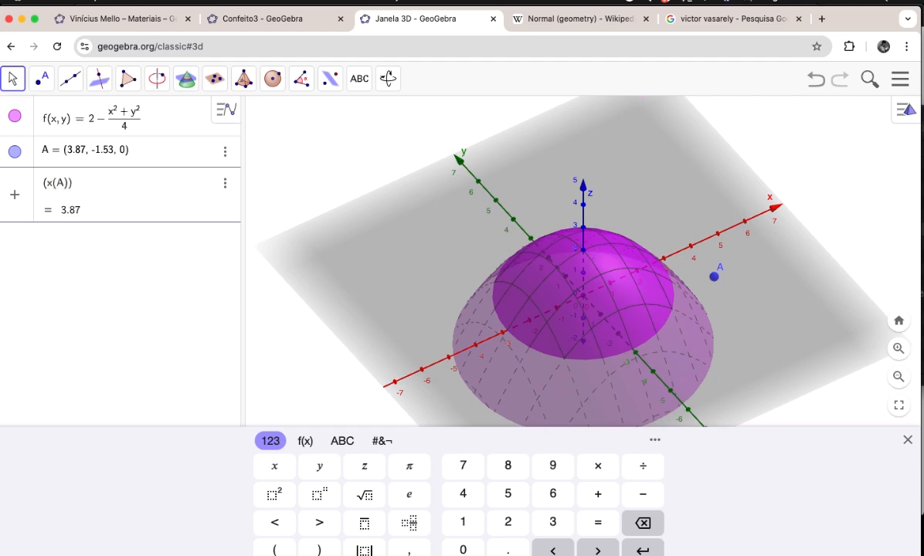
text(, y(A)
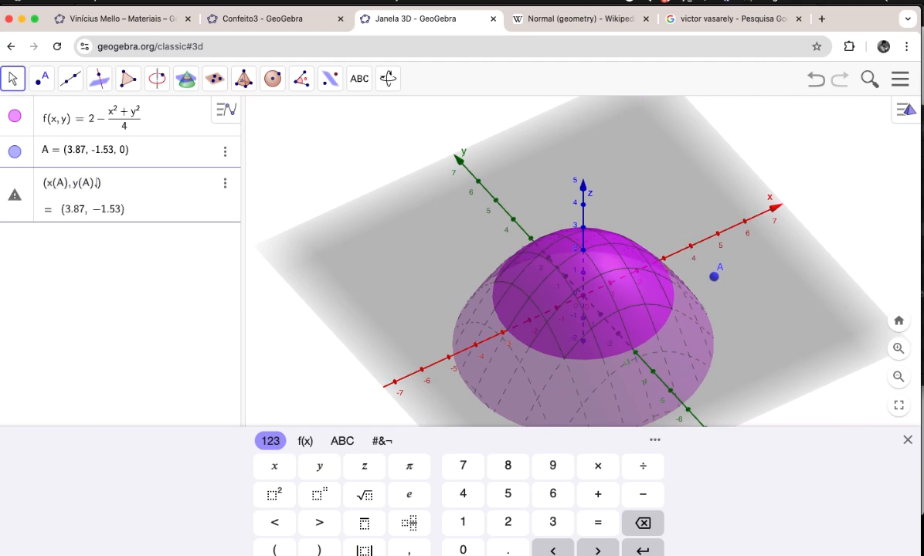
text(), f(A)
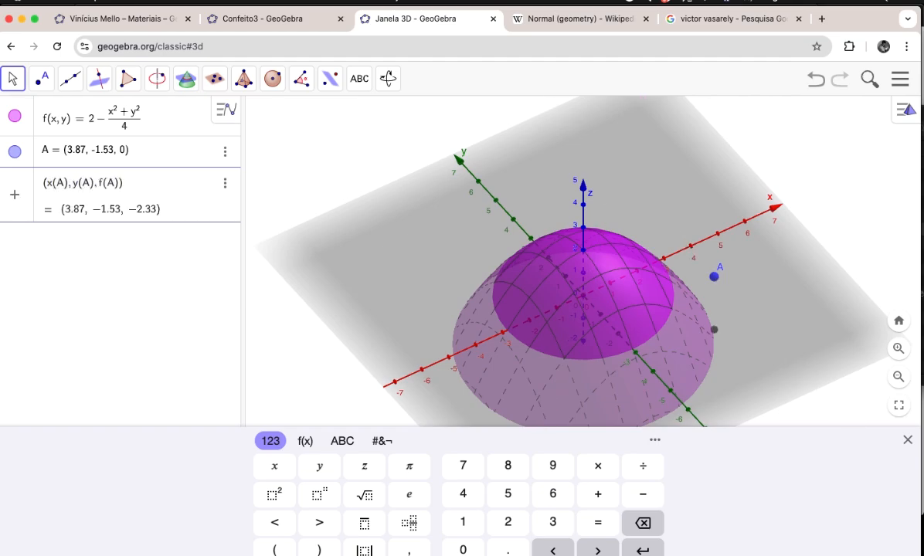
key(Return)
drag(717, 275, 641, 283)
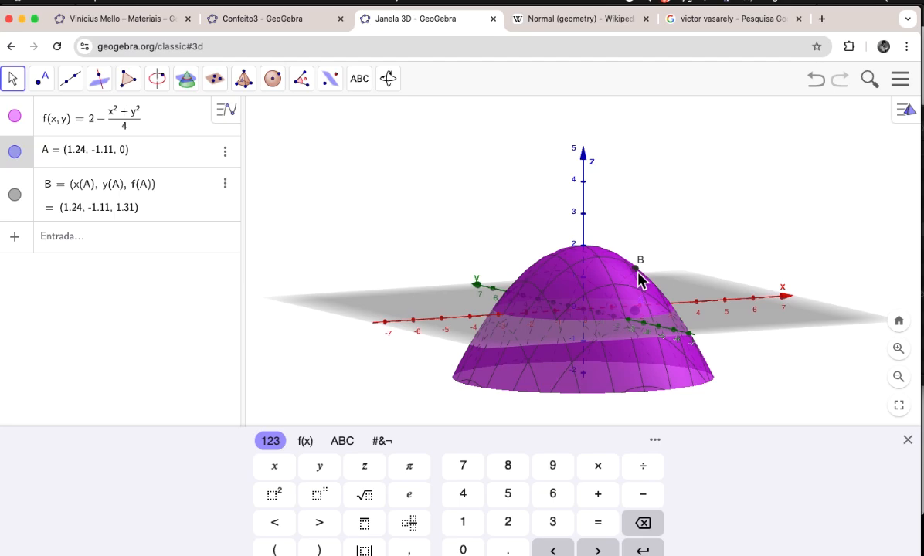
click(157, 78)
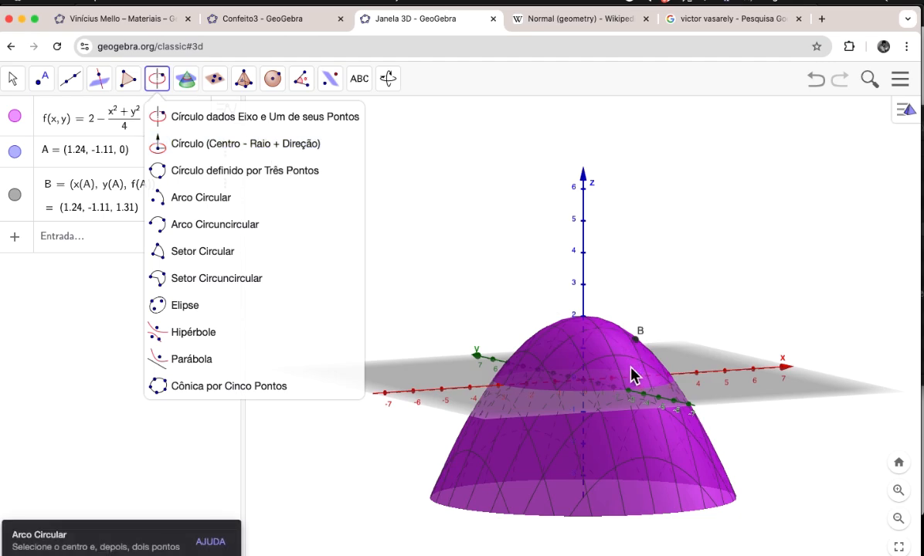
click(232, 116)
click(12, 78)
Step: Move point A to (1, -1, 0) and create the number r = 1
drag(622, 409, 642, 351)
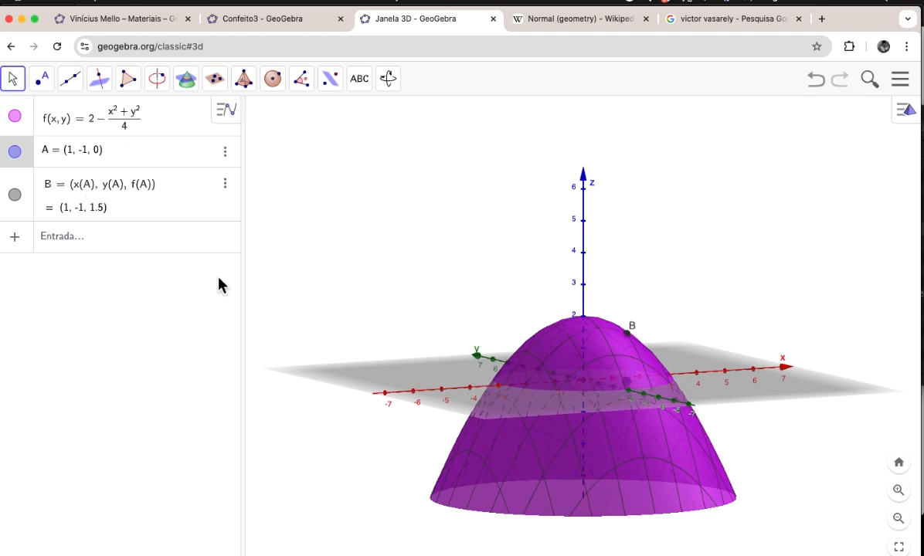
click(80, 236)
text(r = 1)
key(Return)
Step: Limit the slider of r to the range 0 to 1 and set r to 0.22
click(54, 248)
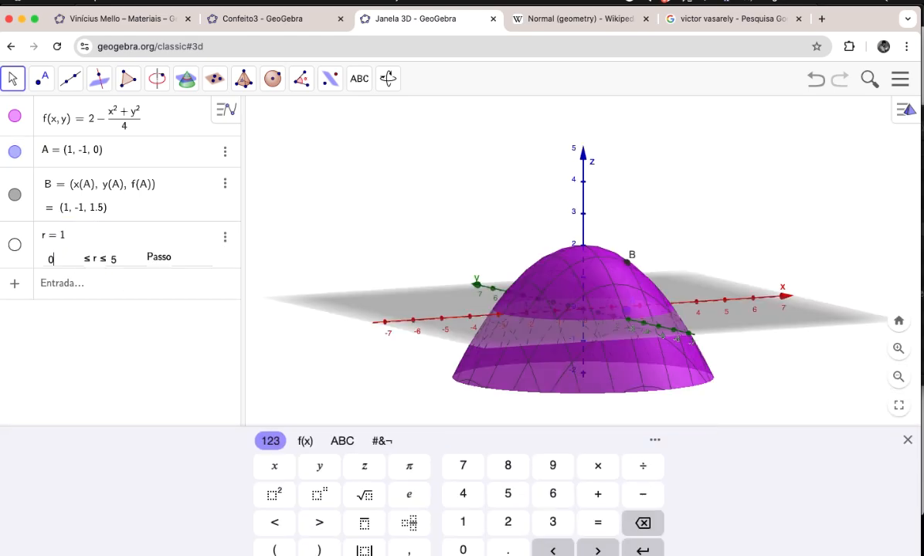
key(Return)
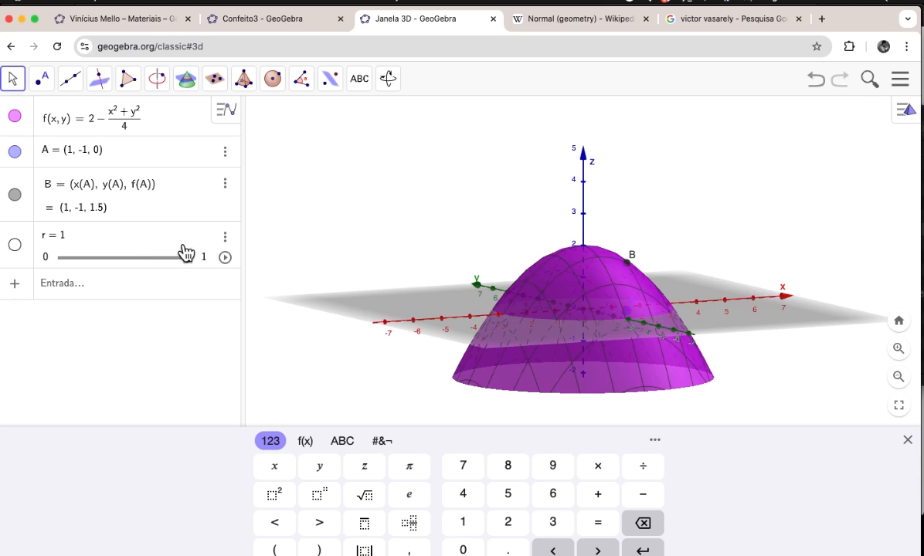
click(205, 262)
key(Return)
drag(186, 258, 90, 258)
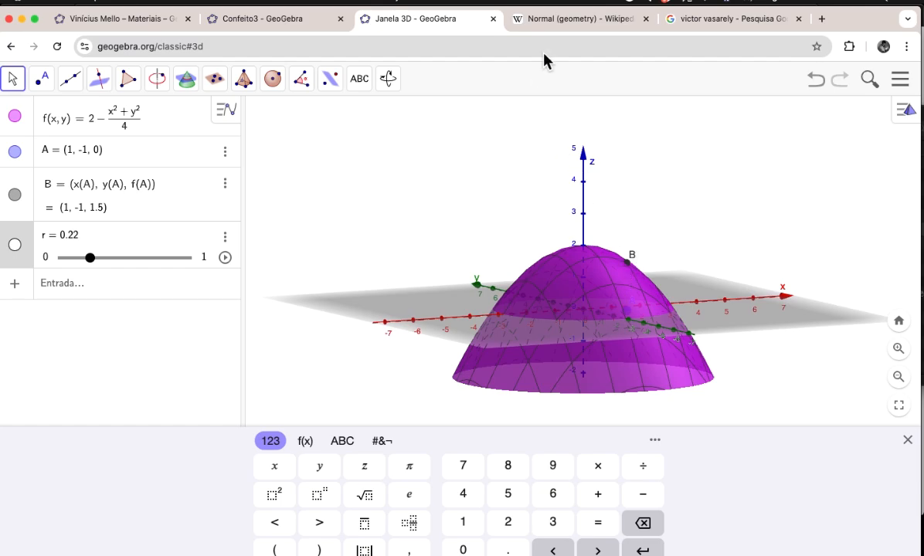
Step: Review the formula for the normal to a surface z = f(x, y) in the Wikipedia article on normals
click(514, 21)
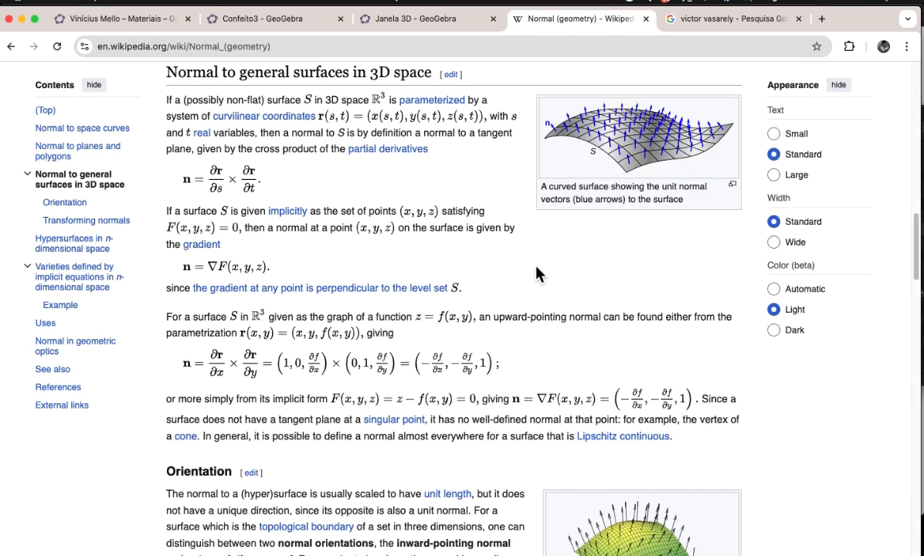
scroll(534, 286, down, 1)
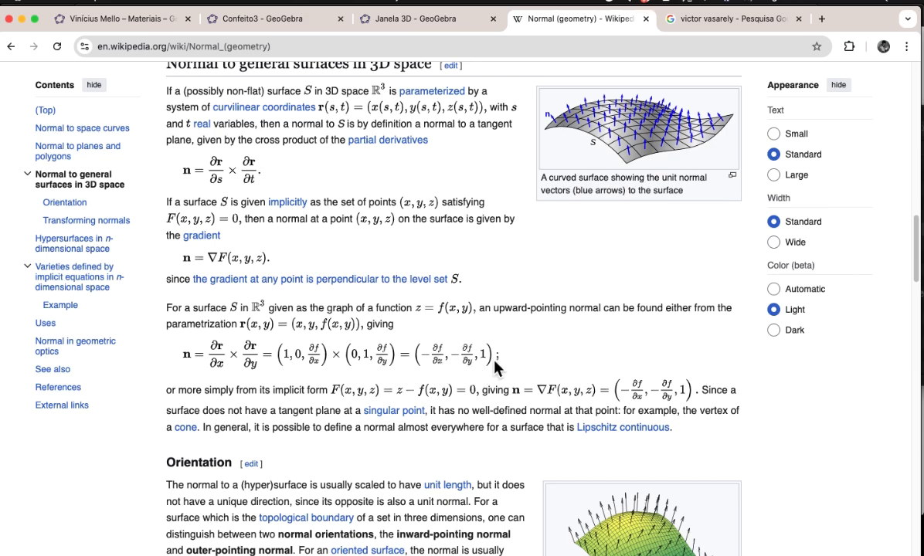
scroll(518, 379, down, 2)
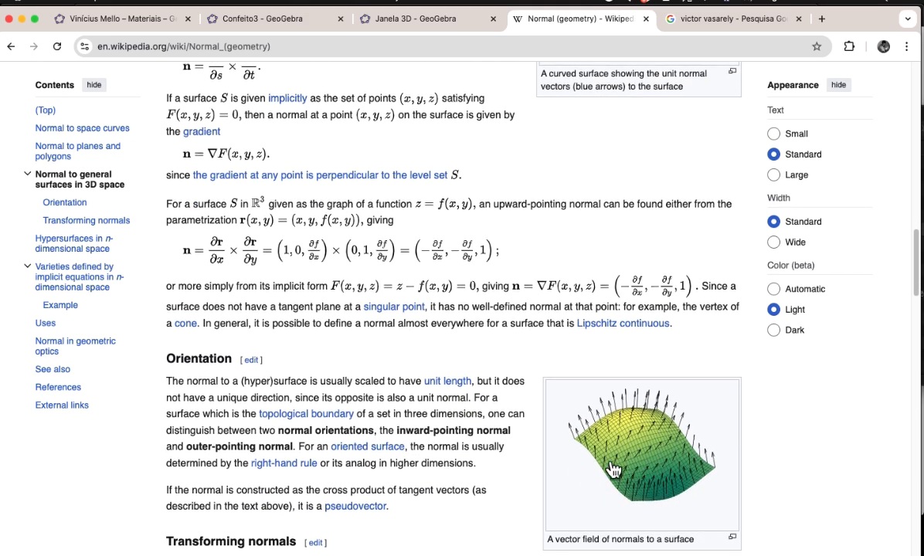
scroll(641, 476, down, 3)
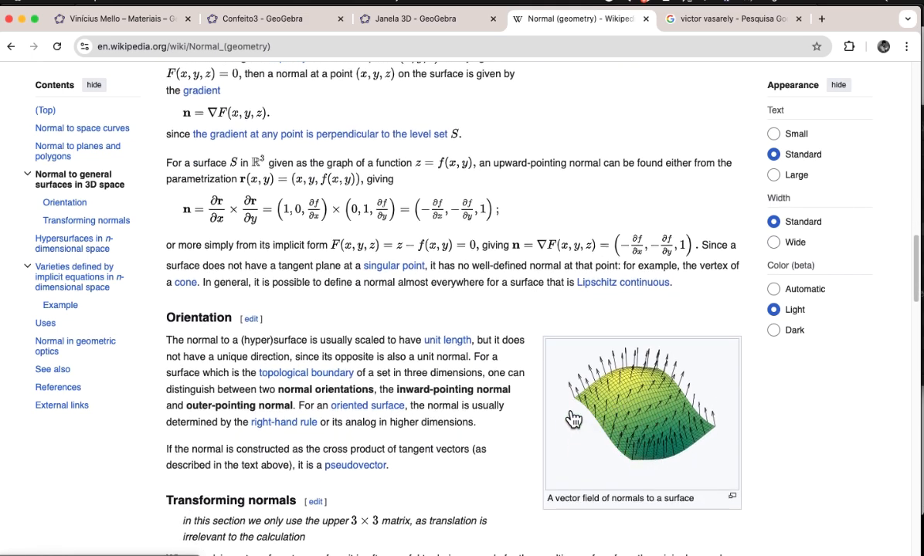
Step: Return to the Janela 3D window, define f_x(x, y) = Derivada(f, x) and hide its graph
click(378, 20)
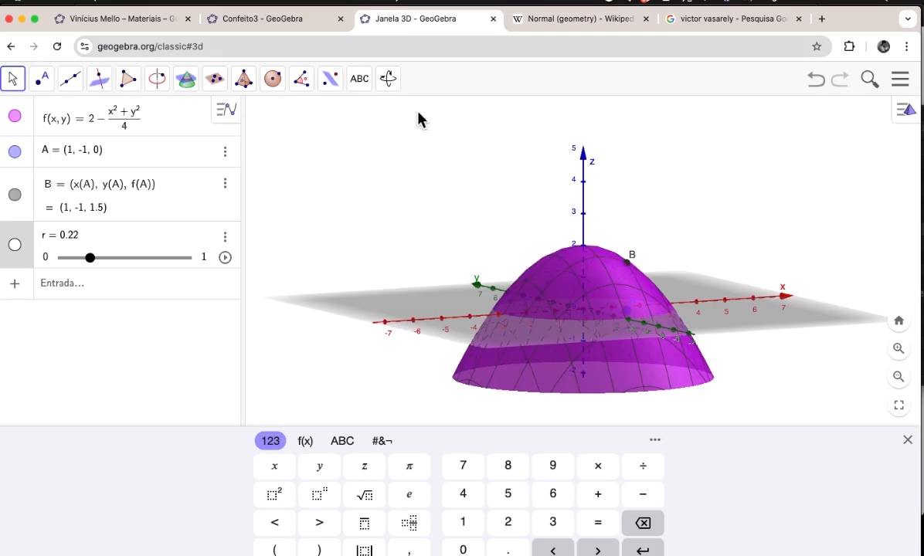
click(163, 290)
text(f)
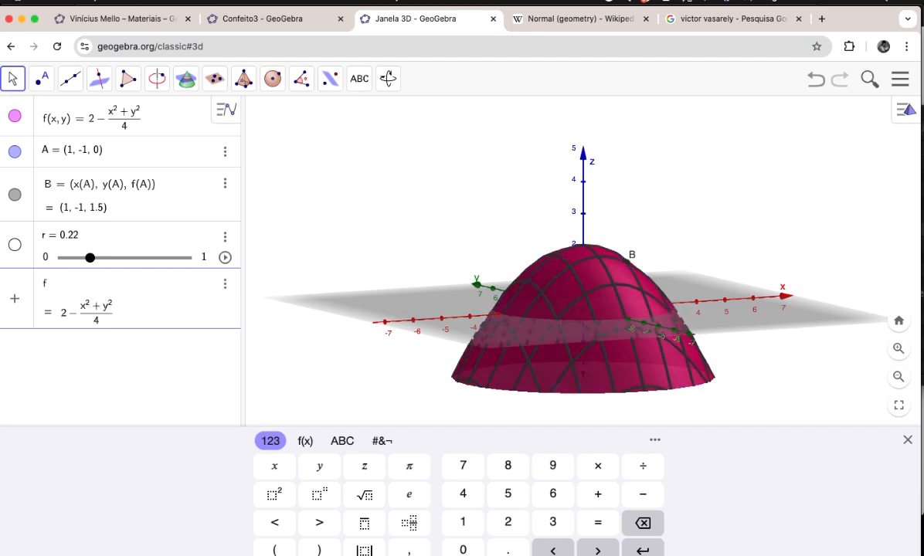
text(_x(x, y) = Derivada(f)
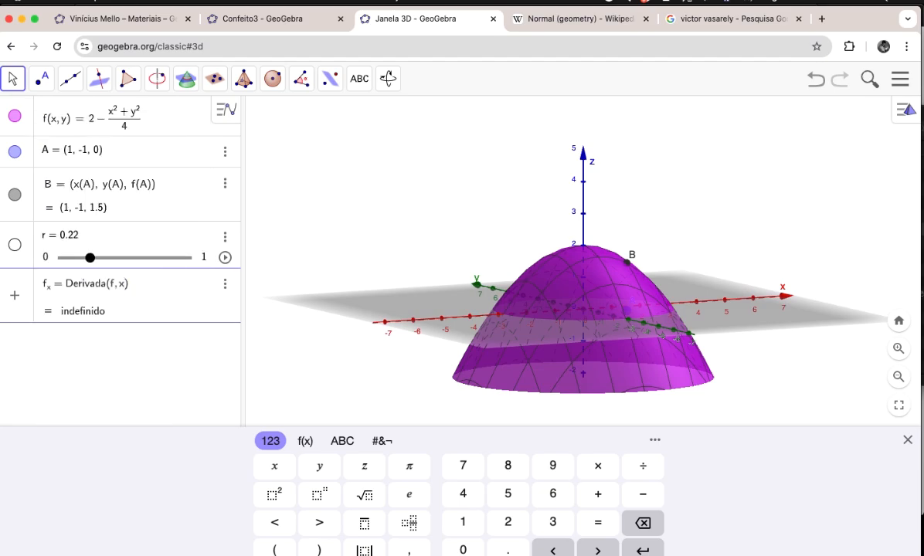
text(, x)
key(Return)
click(15, 298)
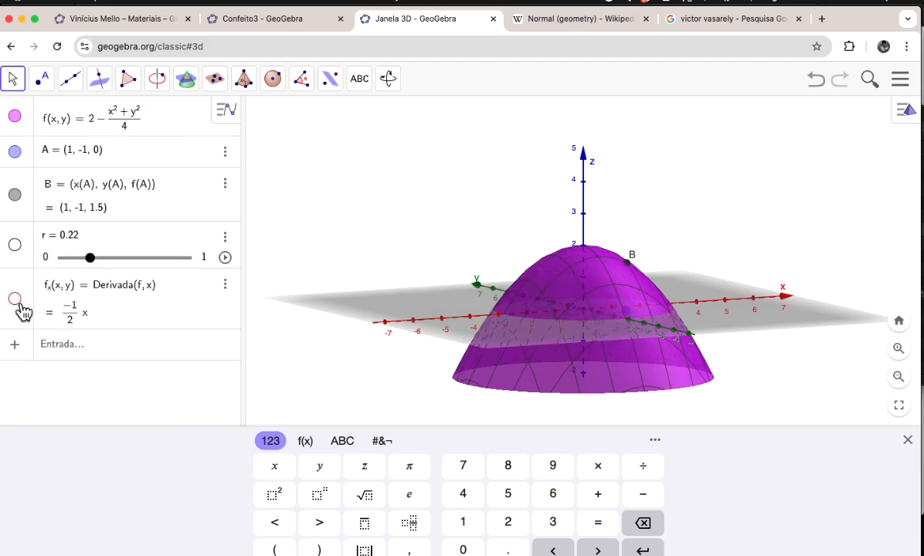
Step: Define f_y(x, y) = Derivada(f, y) and hide its graph
click(75, 351)
text(f)
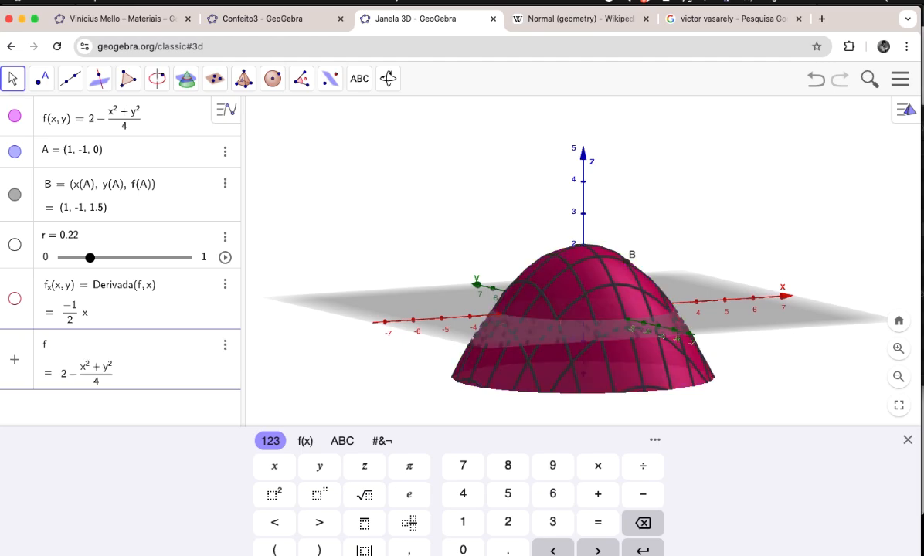
text(_y)
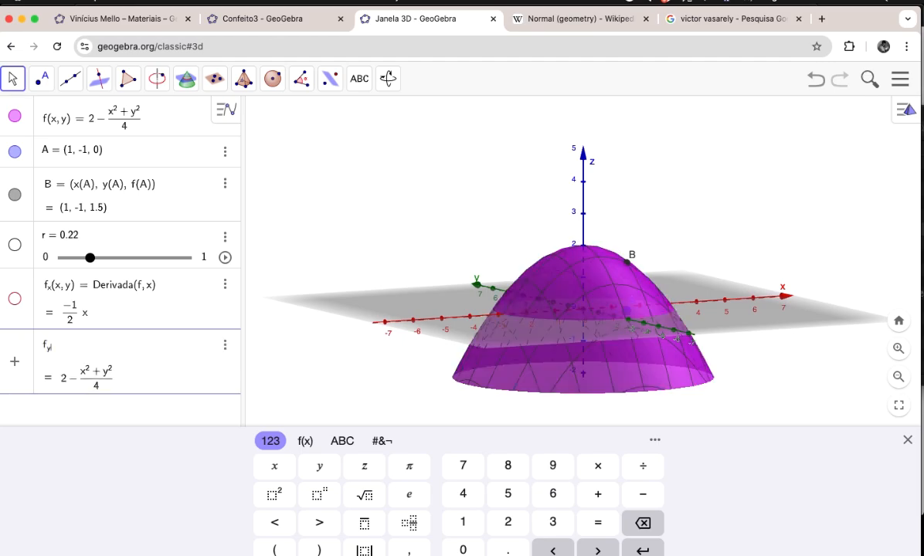
text((x, y) )
text(= D)
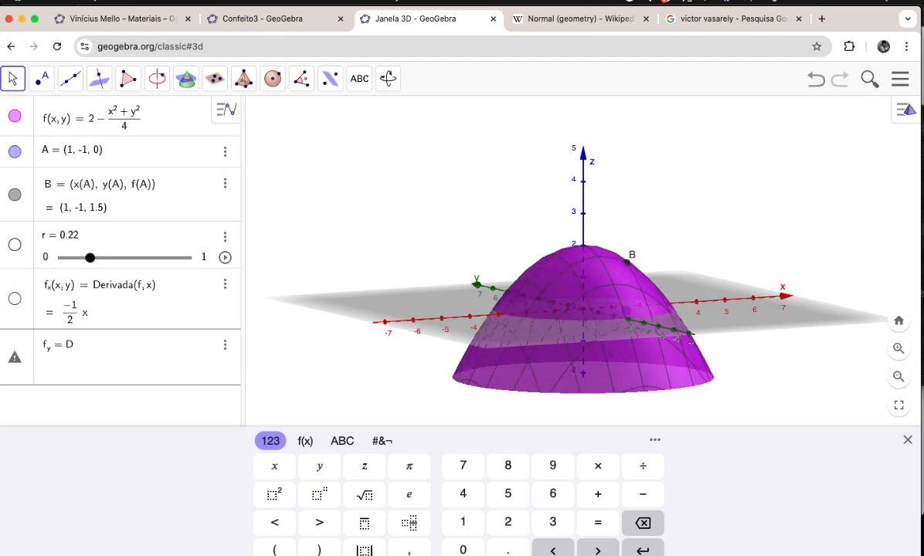
text(erivada(f, y)
key(Return)
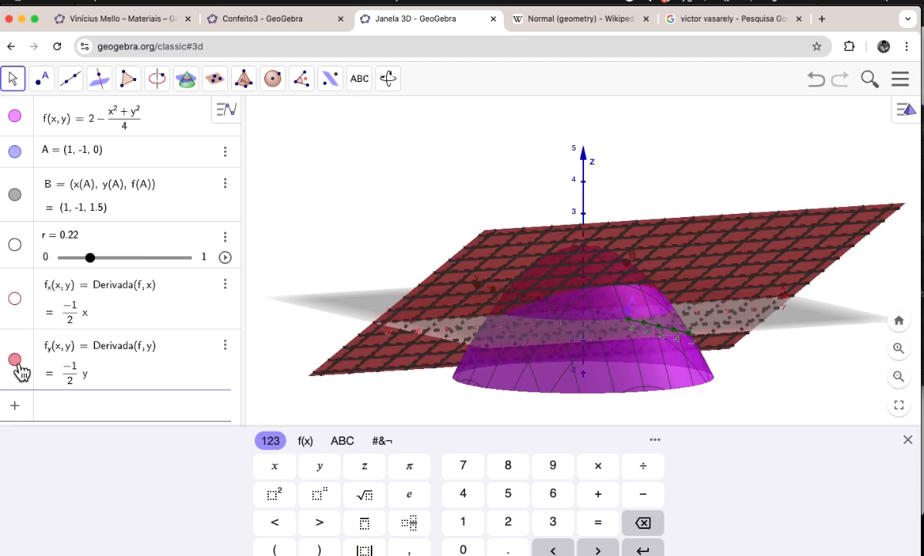
click(15, 361)
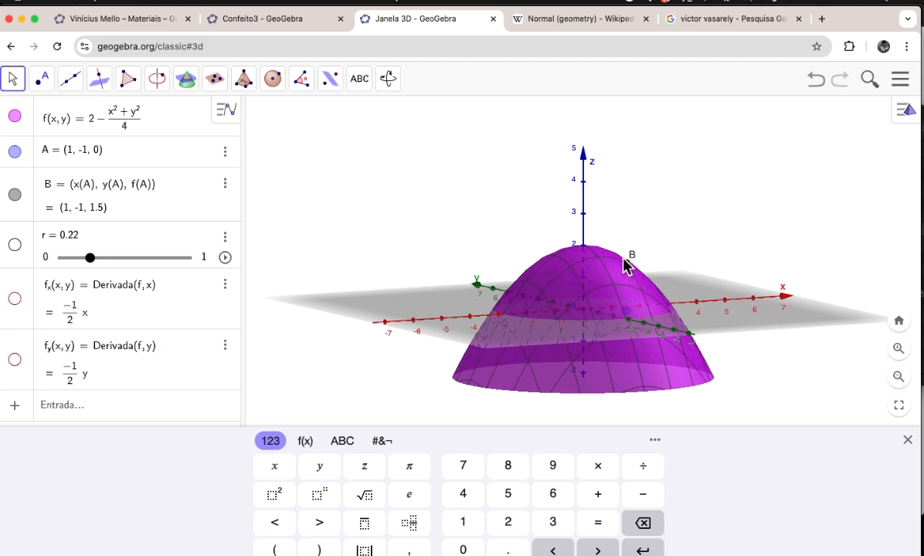
Step: Create the circle Círculo(B, r, Vetor((-f_x(A), -f_y(A), 1))), centred on B with its axis along the surface normal
click(113, 417)
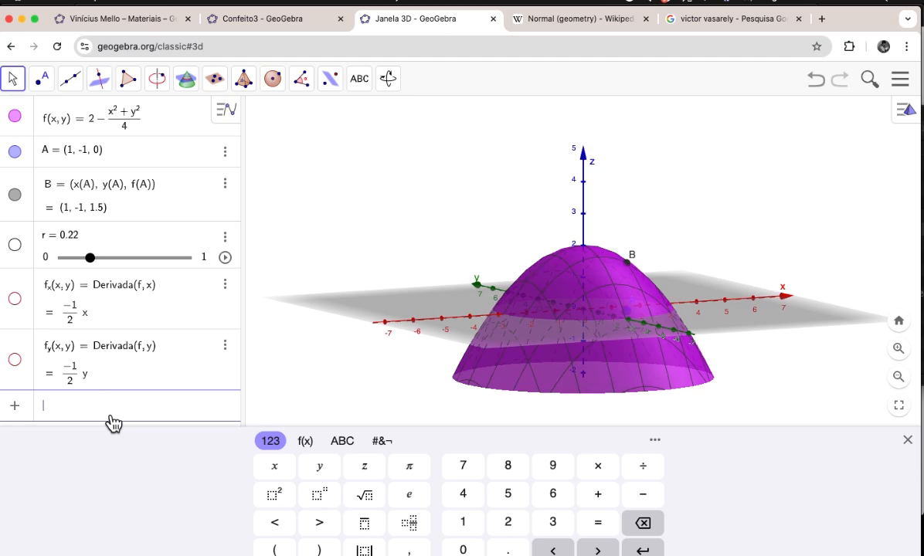
text(Círculo)
key(Return)
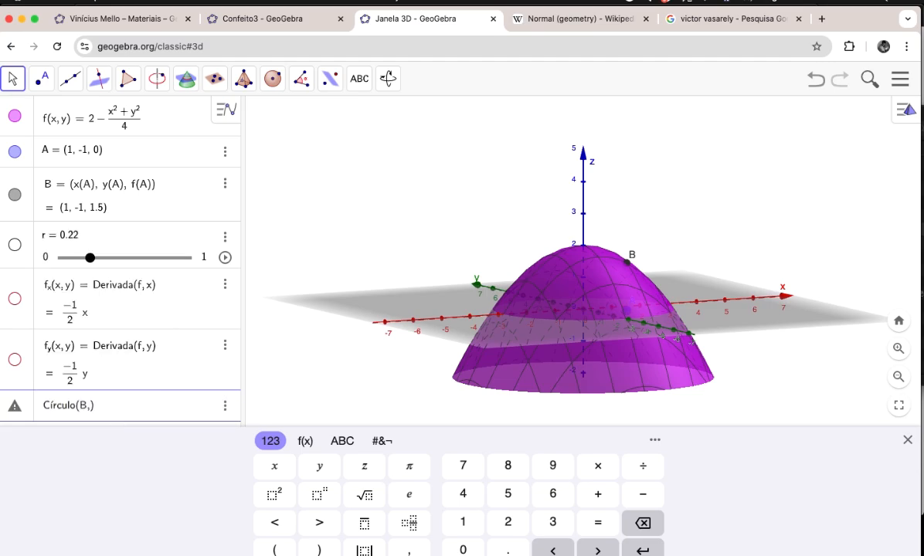
text(B,r)
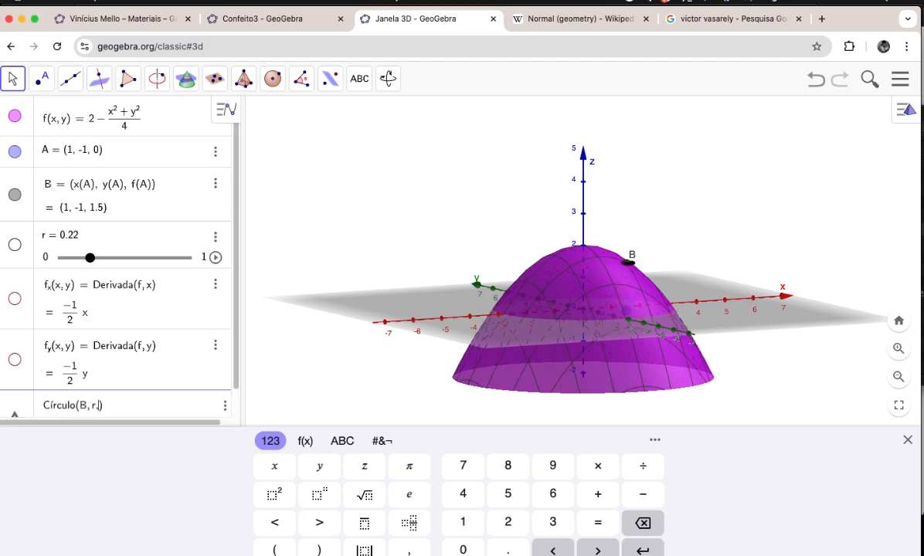
text(,Vetor)
key(Return)
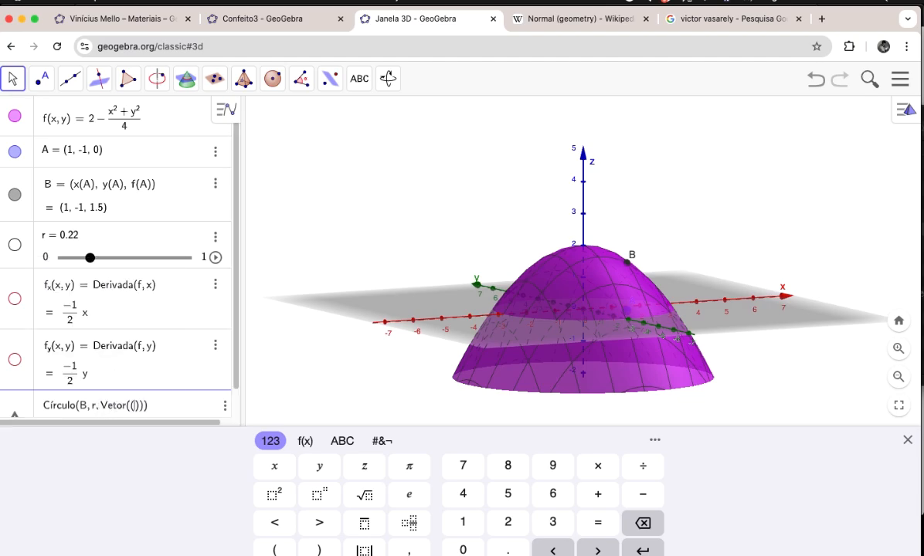
text(-f)
text(_x(A)
text(,-f_y)
text((A)
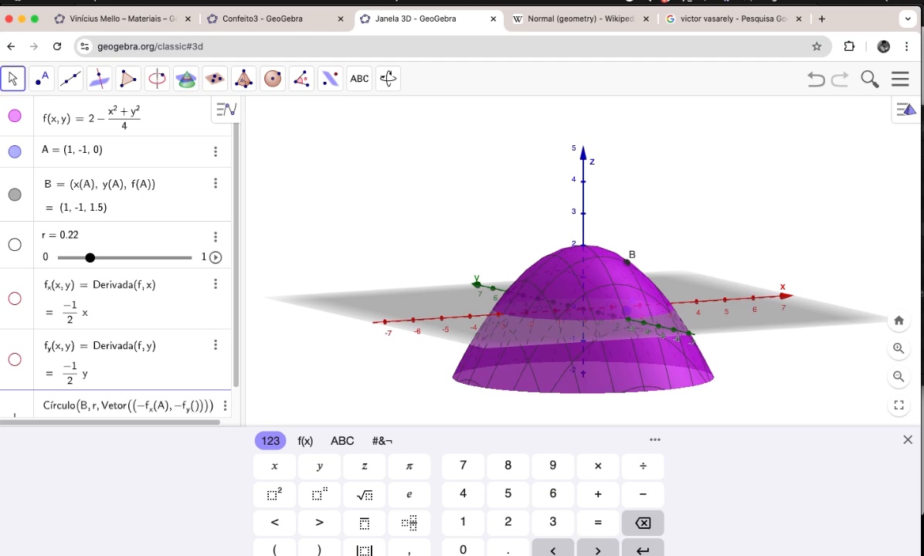
text(,1)
key(Return)
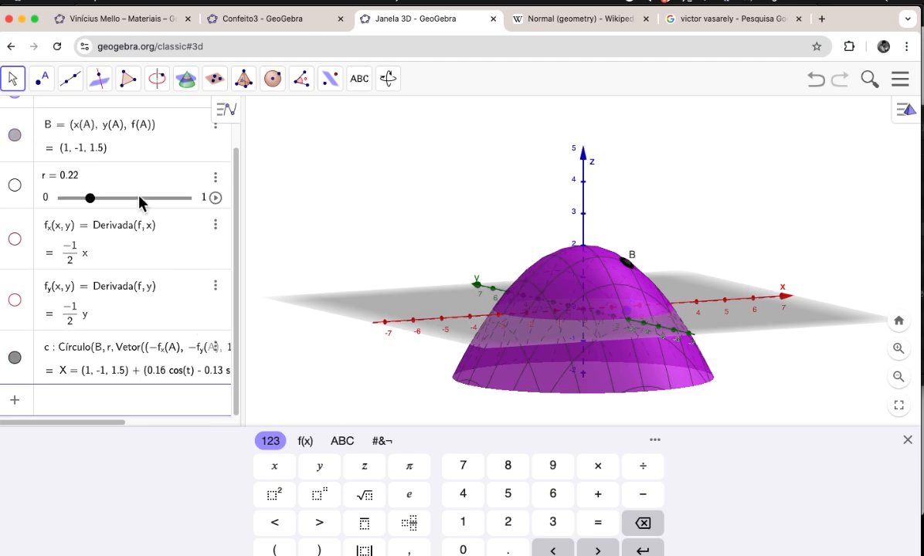
Step: Move point A to about (0.61, -1.54) and colour circle c yellow (#FFCC33)
click(13, 80)
mouse_move(634, 397)
mouse_down()
mouse_move(609, 388)
mouse_move(605, 410)
mouse_move(609, 394)
mouse_move(629, 391)
mouse_up()
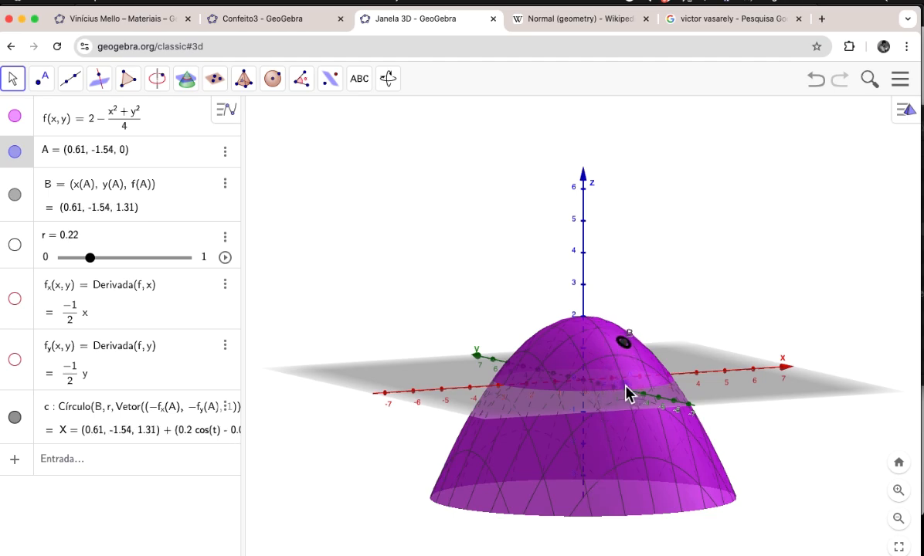
click(34, 441)
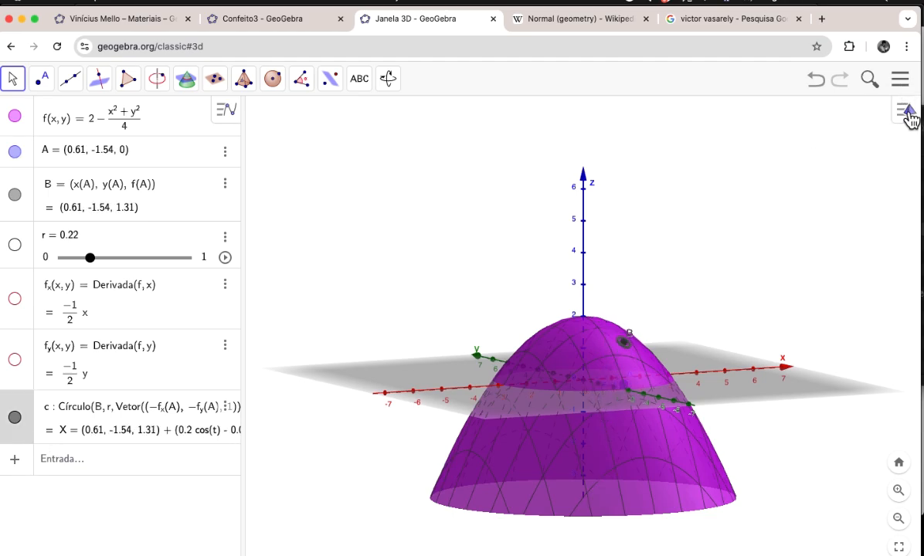
click(906, 109)
click(754, 109)
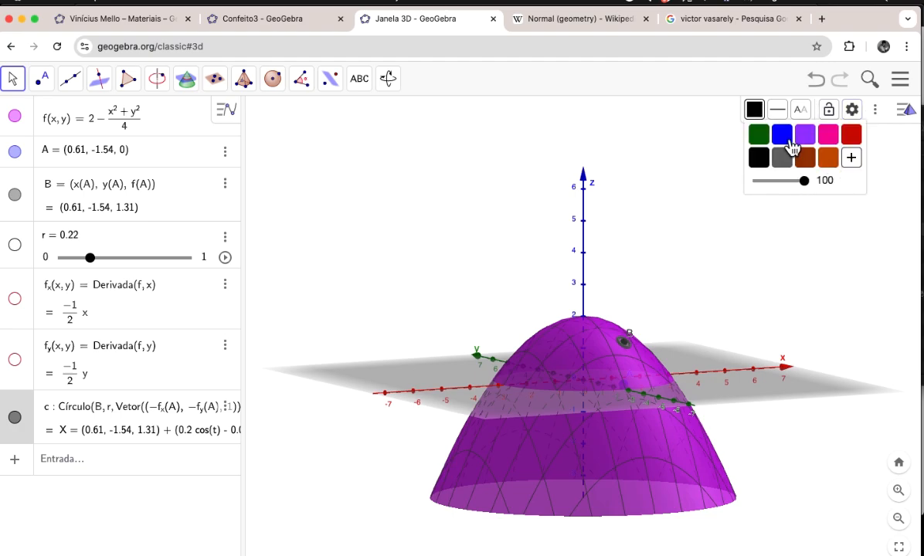
click(851, 158)
click(738, 184)
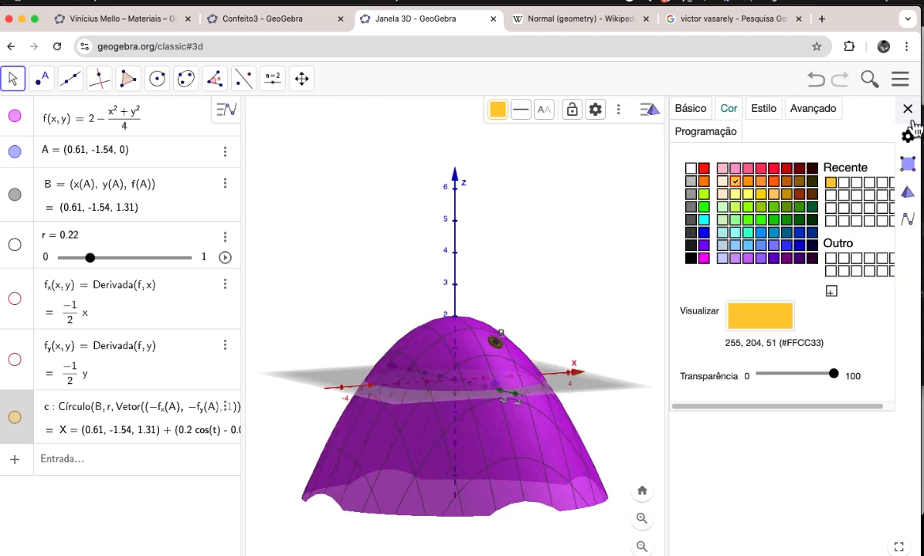
click(909, 108)
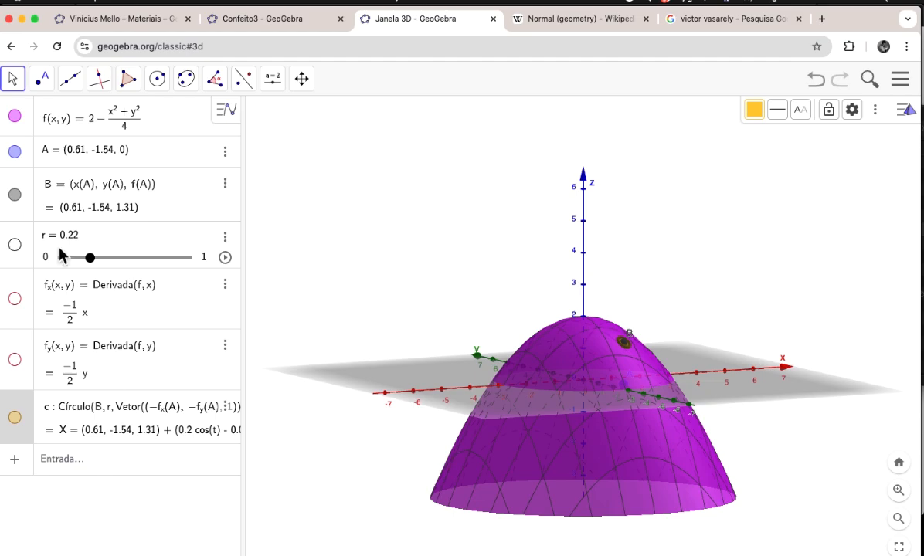
Step: Move point A to about (1.56, -0.71), look at the circle arrangement in the Confeito3 model and return to the Janela 3D window
drag(743, 373, 636, 394)
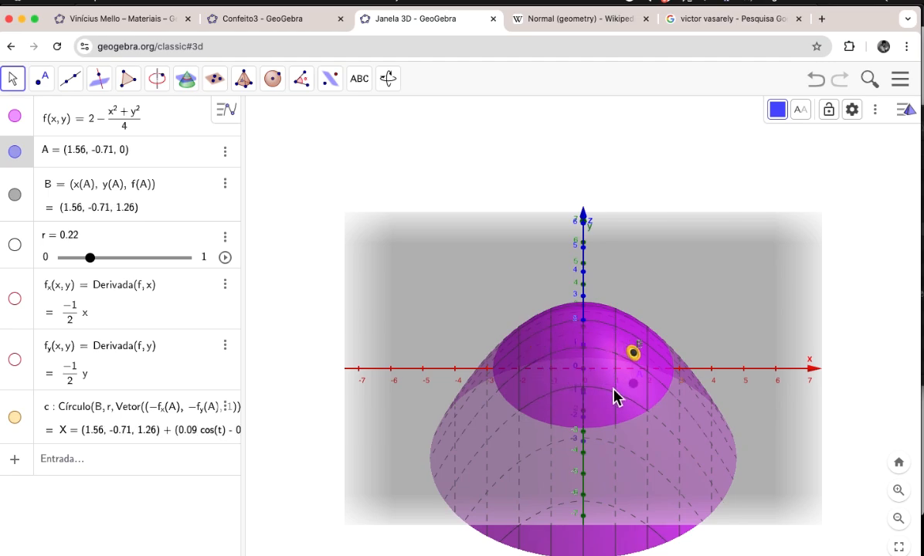
click(234, 24)
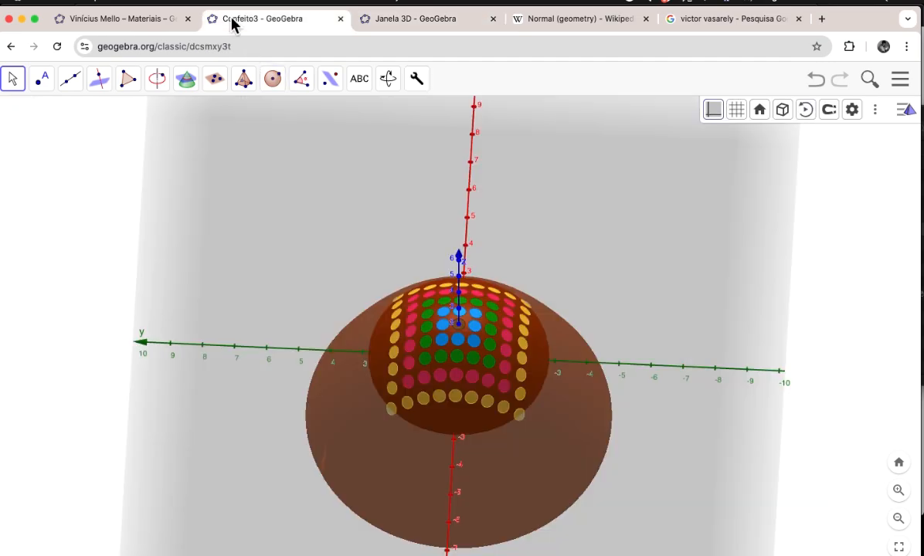
click(405, 23)
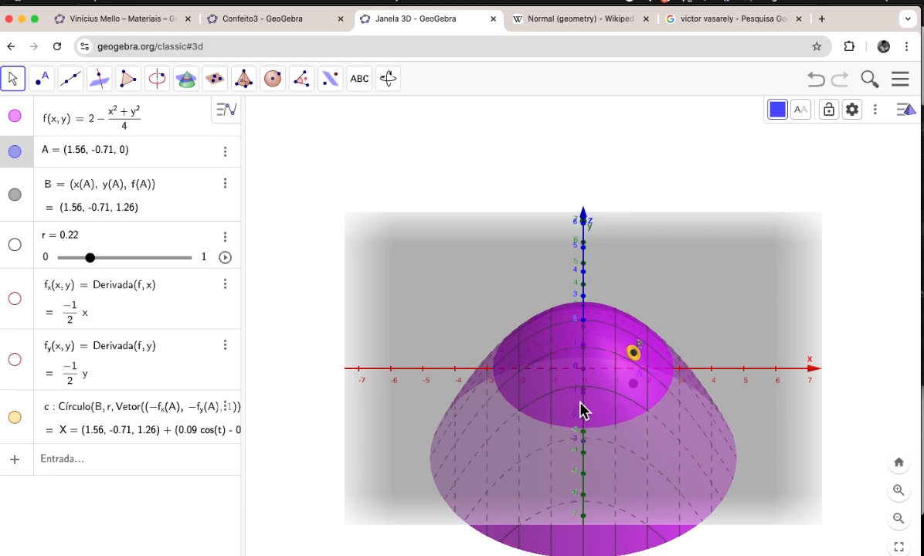
click(901, 79)
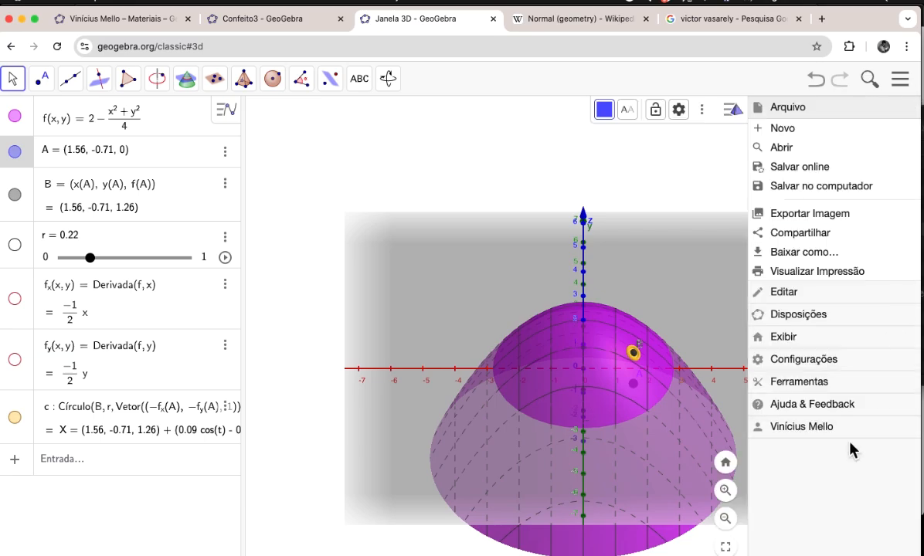
click(838, 390)
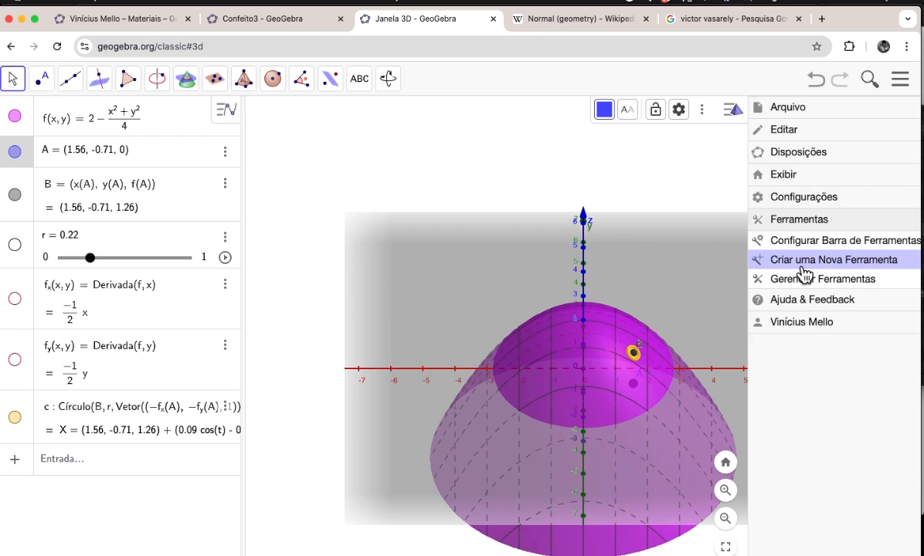
click(804, 265)
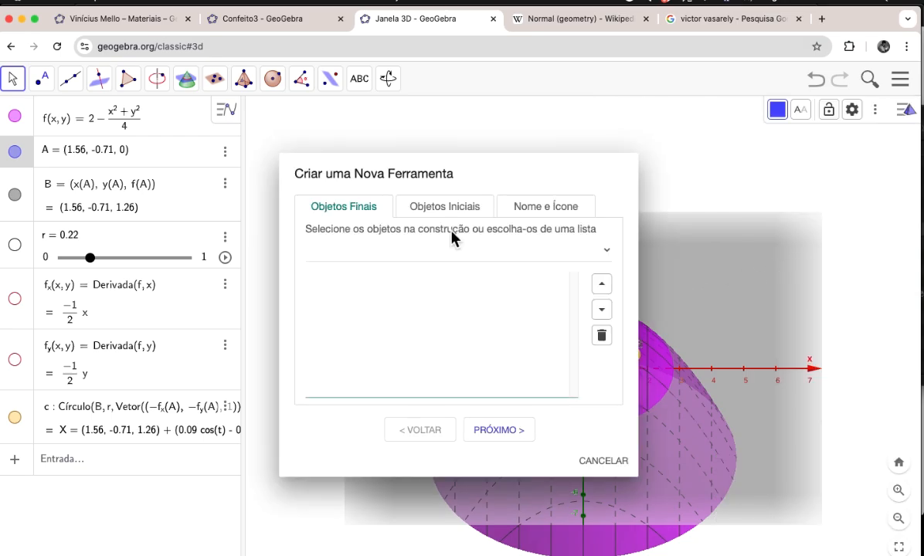
click(29, 436)
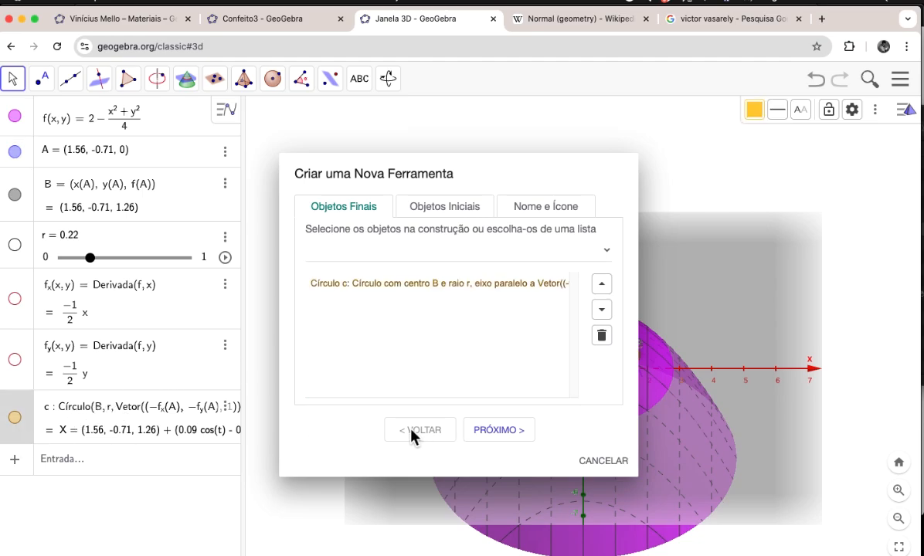
click(601, 460)
Step: Set the line thickness of circle c to 1
click(754, 109)
click(777, 109)
drag(806, 158, 756, 168)
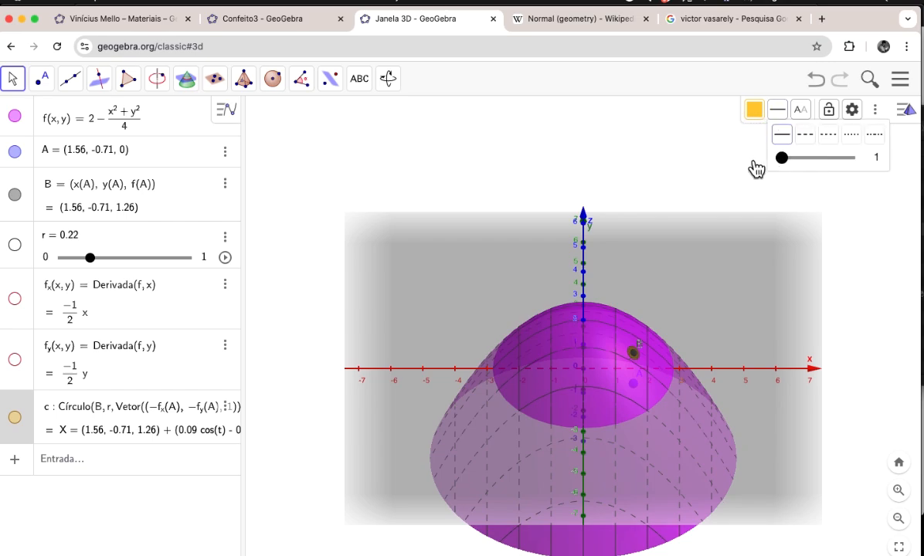
Step: Create a custom tool named Confeito with circle c as its output and f, point A and r as its inputs
click(24, 437)
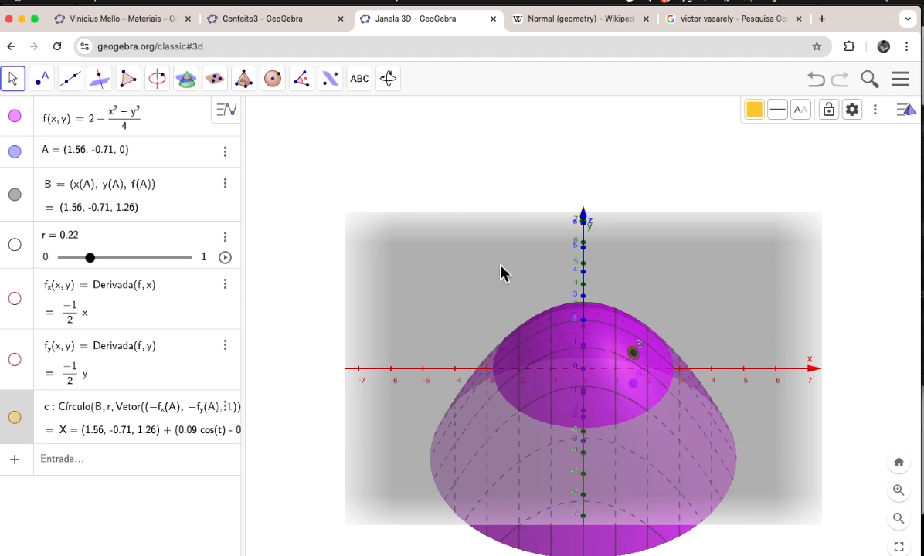
click(900, 80)
click(866, 260)
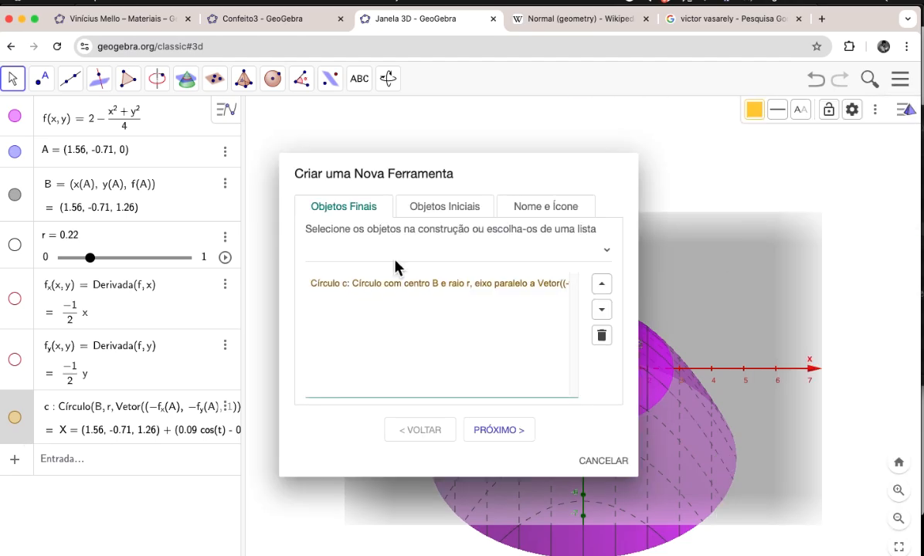
click(447, 208)
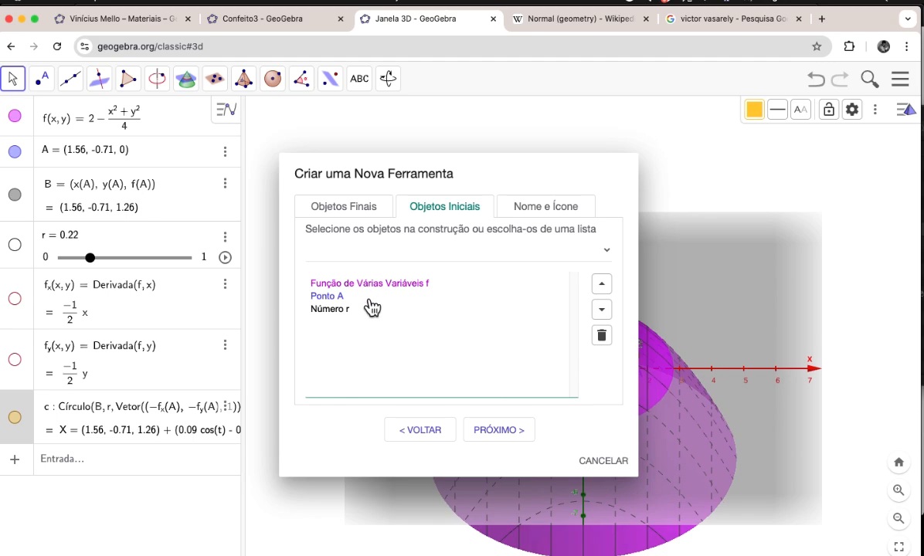
click(497, 432)
text(Confeito)
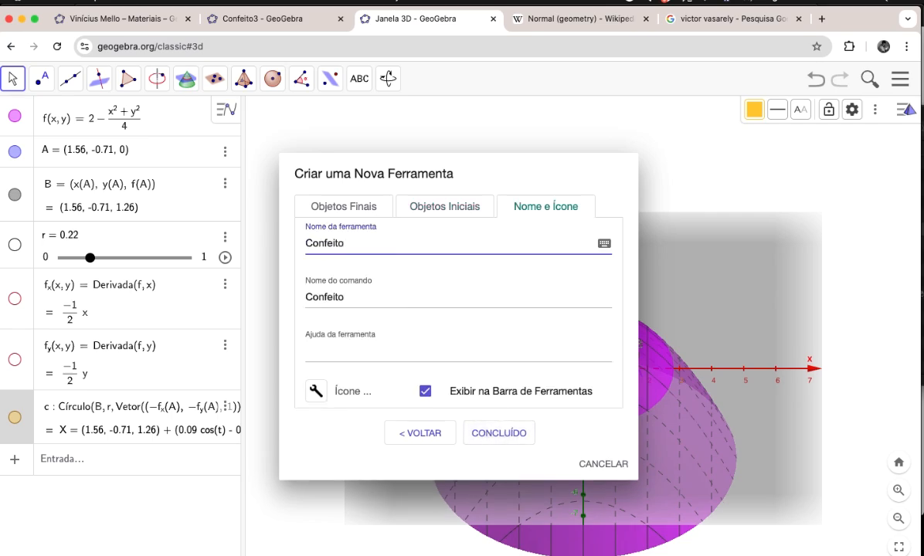
click(500, 434)
click(421, 81)
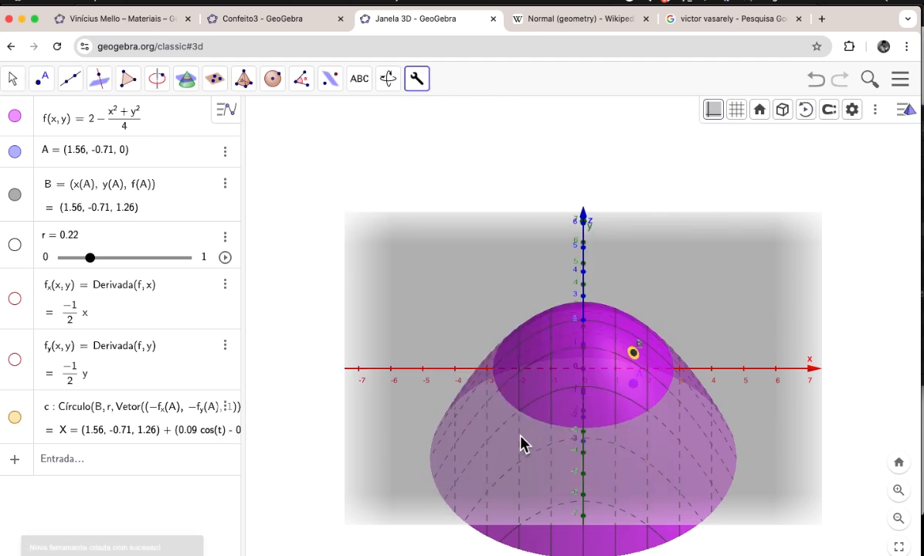
Step: Place point C at about (-3.46, 1.54, 0) and test the custom tool on it with Confeito(f, C, r)
click(55, 81)
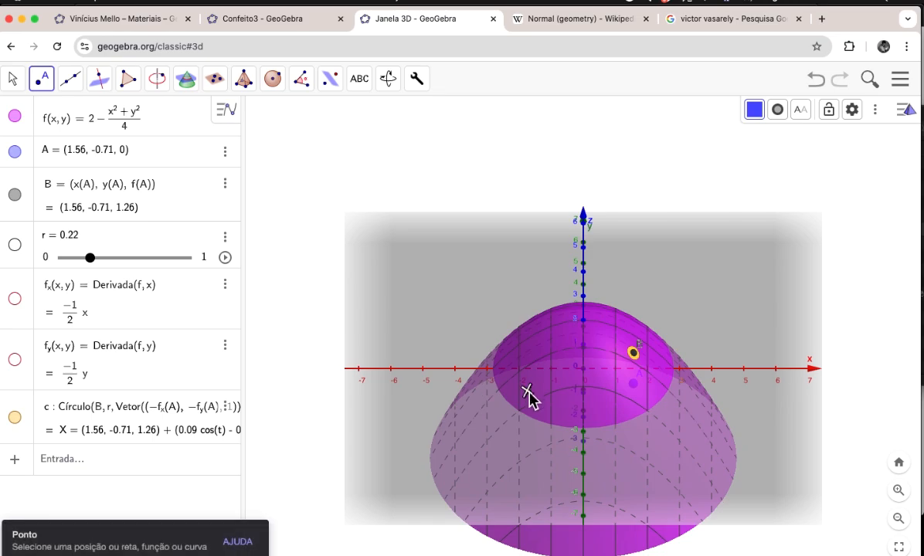
click(473, 340)
click(75, 495)
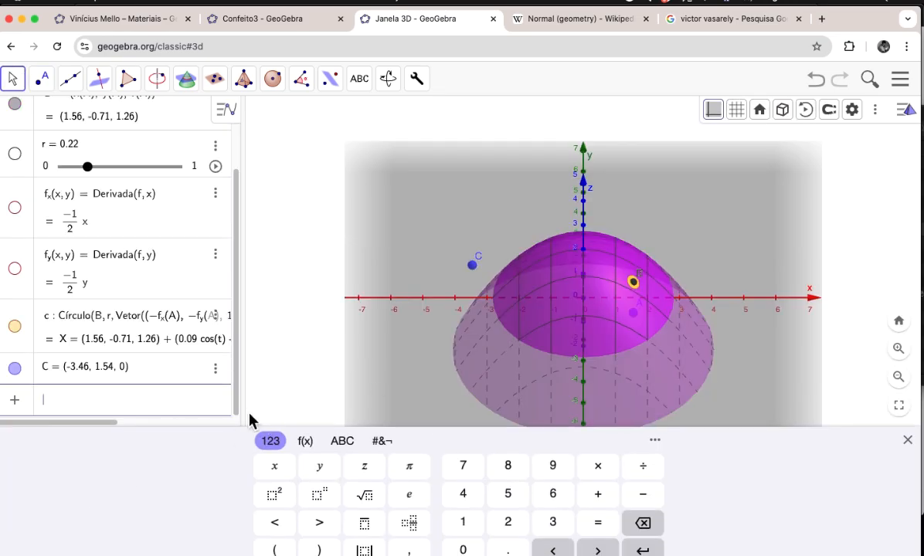
text(Con)
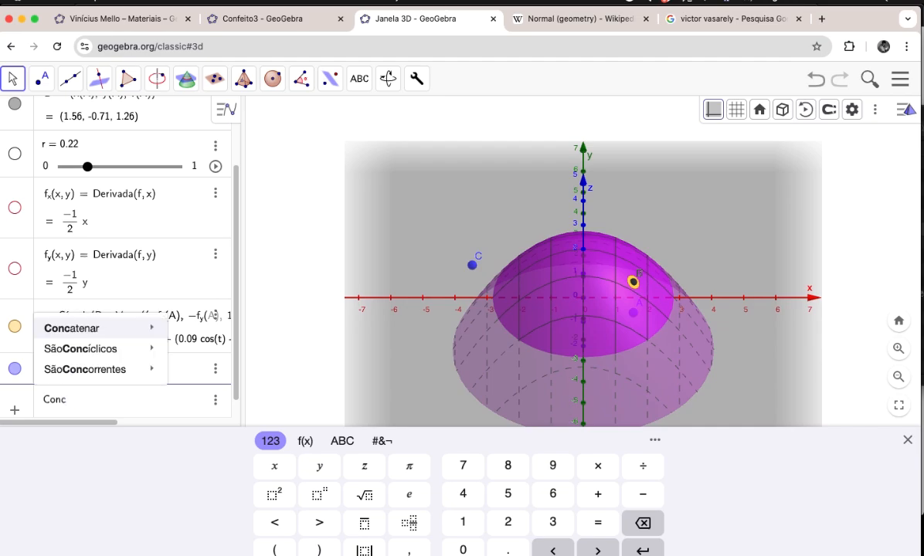
text(feito(f)
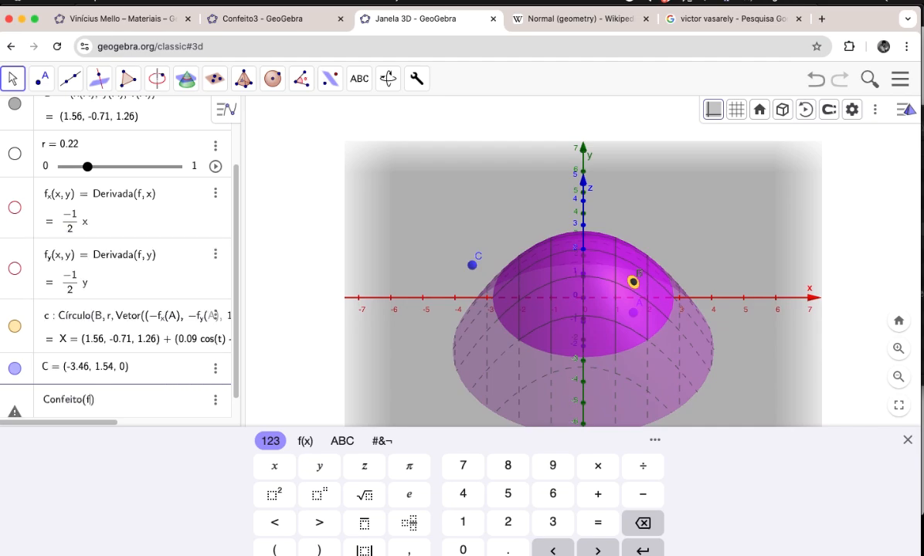
text(, C, r)
key(Return)
Step: Move point C to about (-1.7, -0.59) to test the new circle on the paraboloid, and compare it with the Confeito3 model
drag(472, 265, 530, 310)
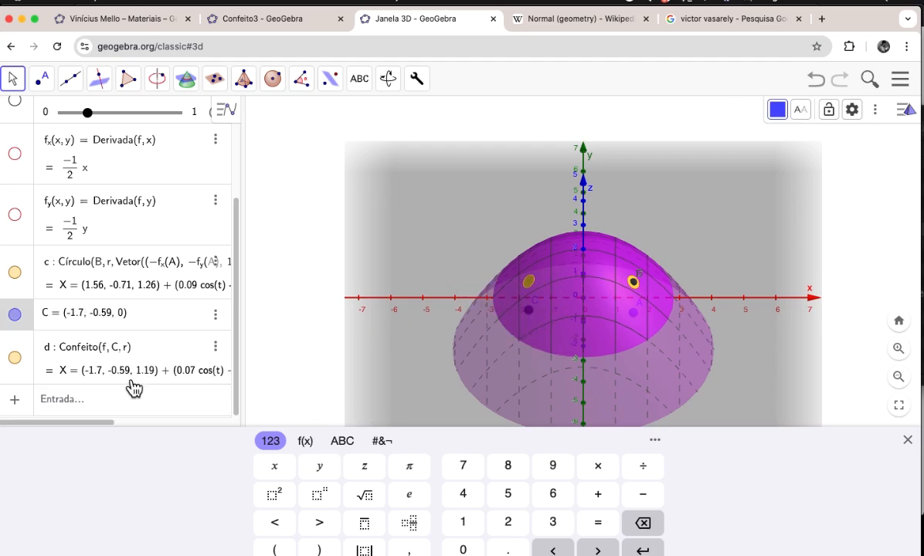
click(263, 21)
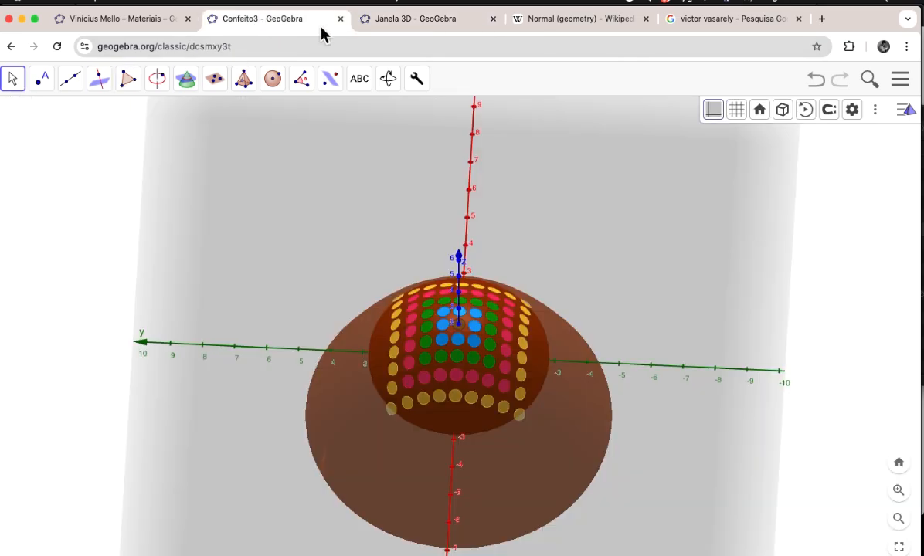
click(410, 21)
mouse_move(585, 343)
mouse_down()
mouse_move(588, 355)
mouse_move(583, 334)
mouse_up()
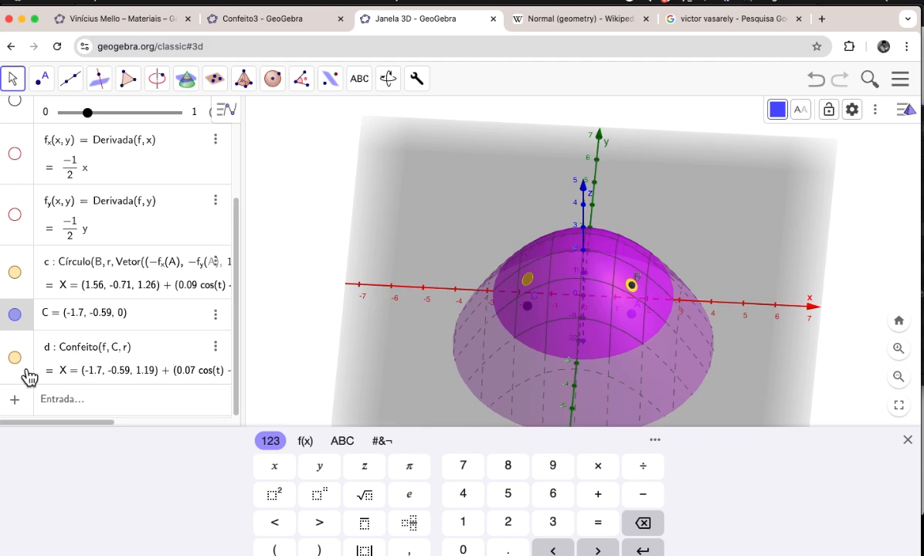
Step: Delete circle c, point C and point A along with their dependent objects, keeping f, r and the two derivatives
right_click(40, 297)
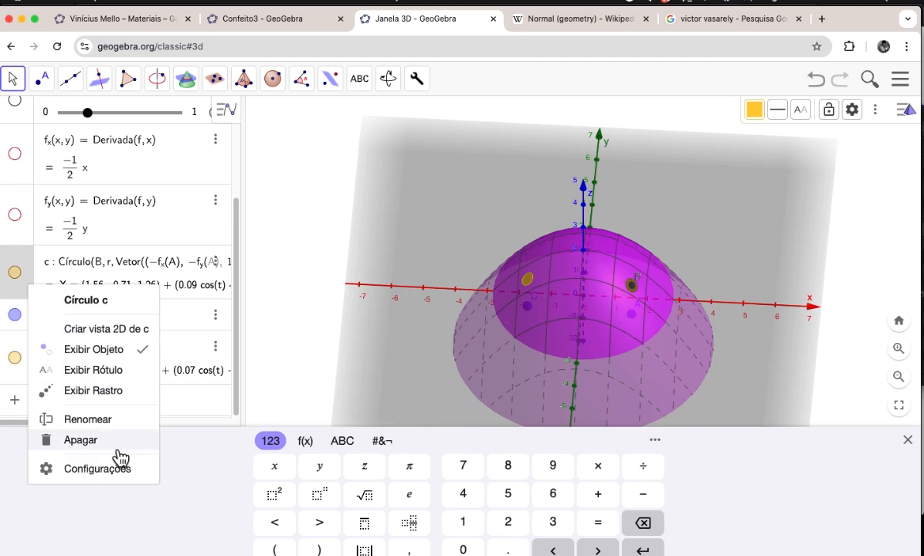
click(115, 437)
right_click(31, 313)
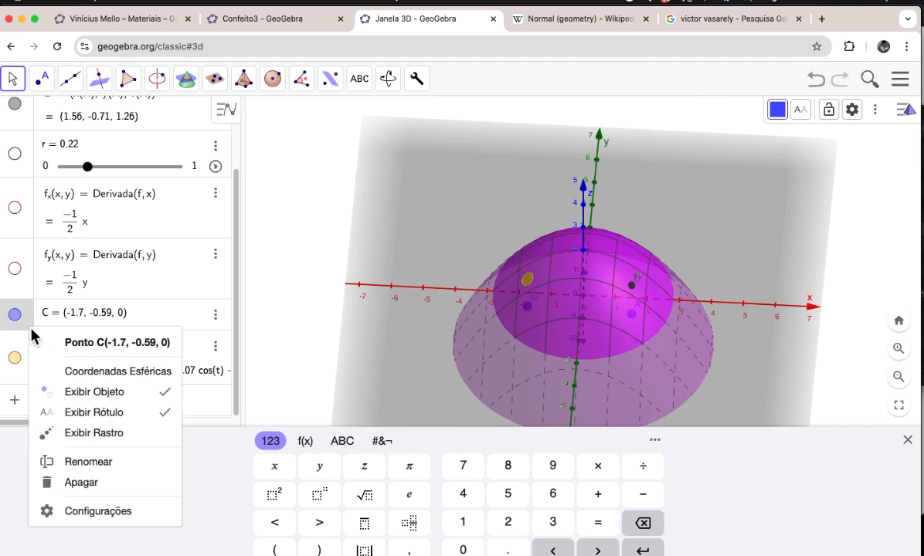
click(91, 483)
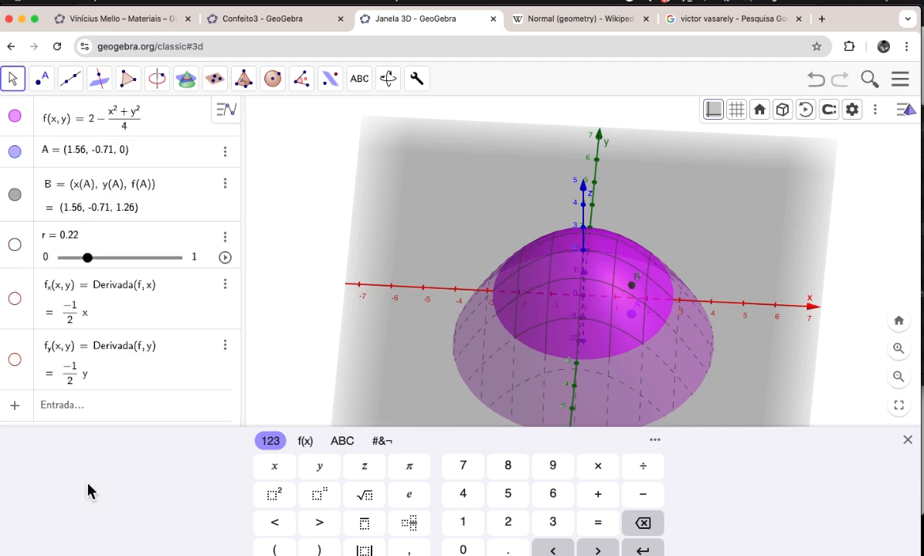
right_click(33, 157)
click(106, 326)
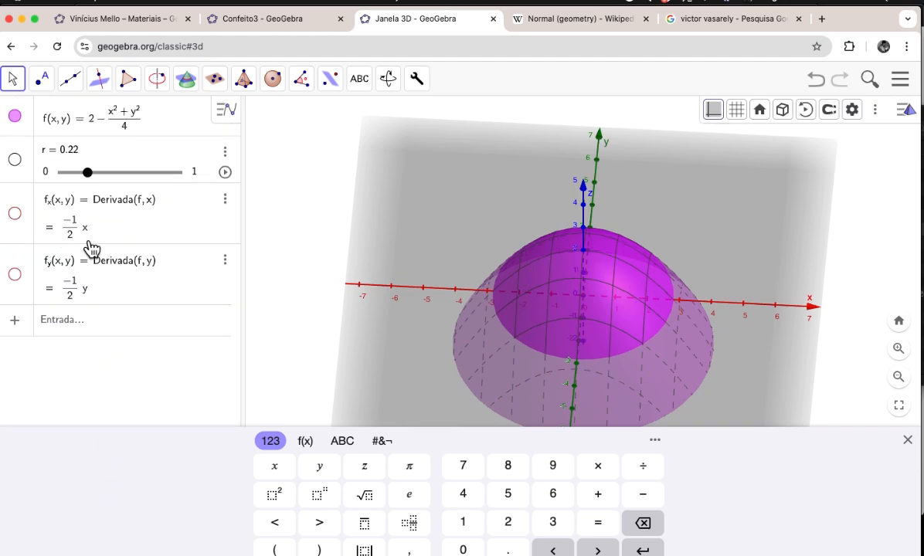
Step: Show the spreadsheet view alongside the 3D view and widen it to display columns A through J
drag(649, 348, 634, 337)
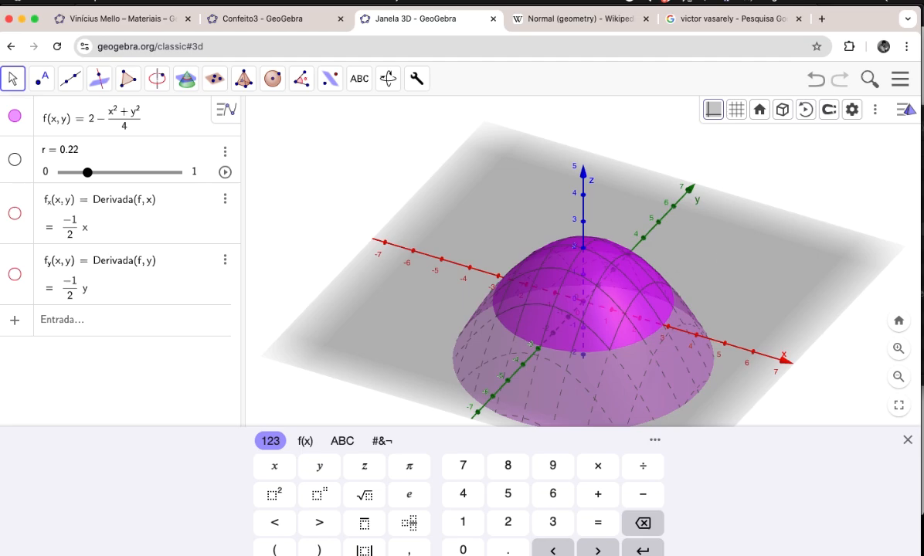
click(901, 78)
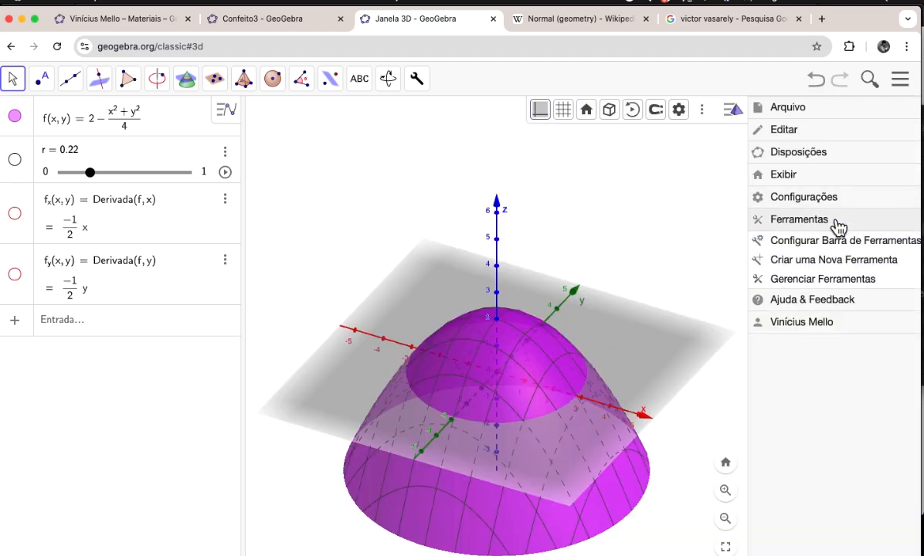
click(821, 178)
click(785, 301)
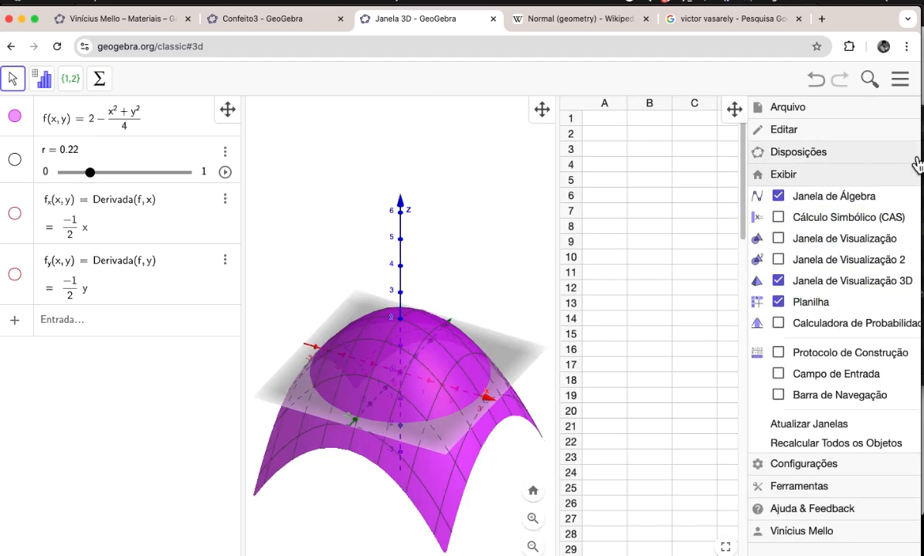
drag(558, 200, 399, 220)
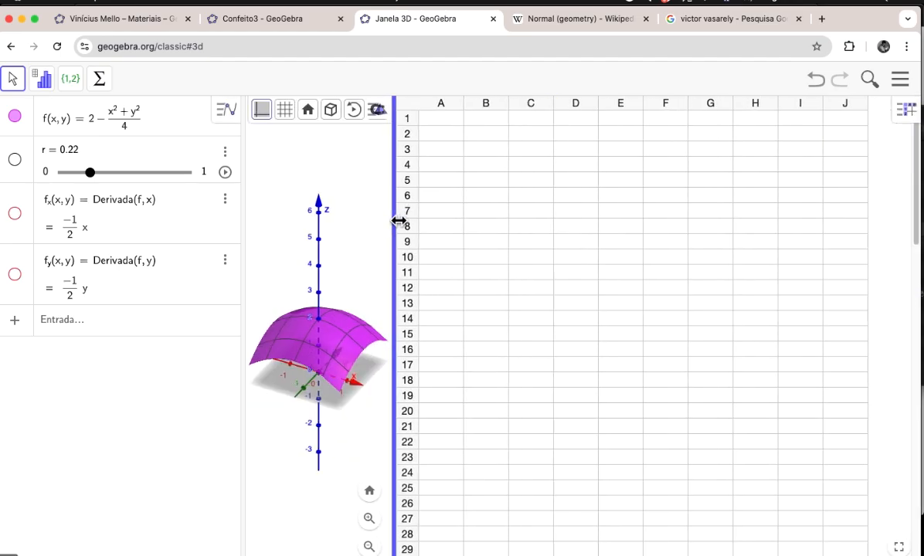
Step: Enter -2 in cell B1 and -1.5 in cell C1 of the spreadsheet
click(449, 120)
key(Right)
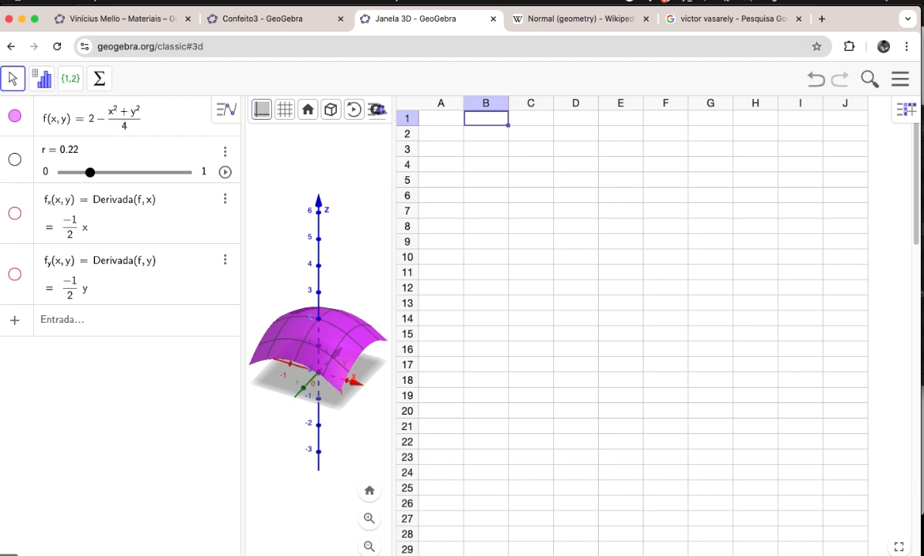
text(-2)
key(Tab)
text(-)
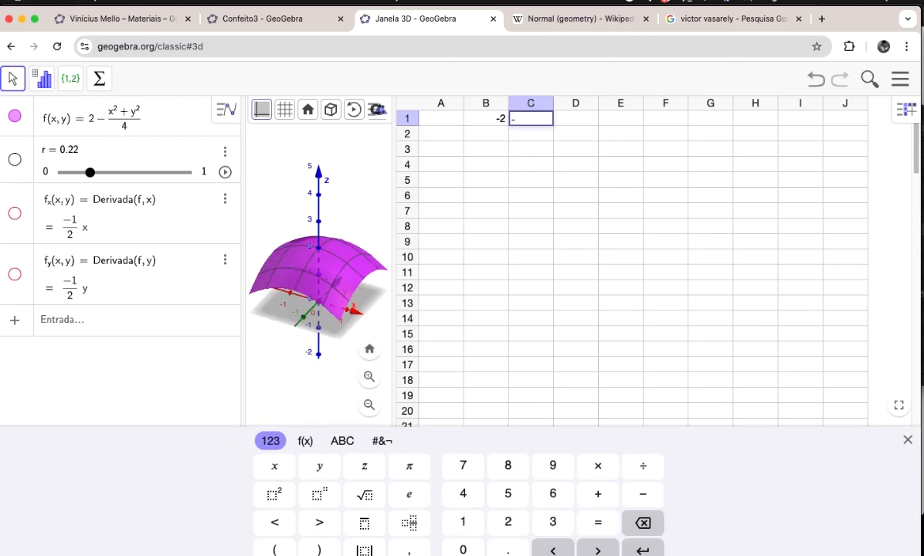
text(1.5)
key(Tab)
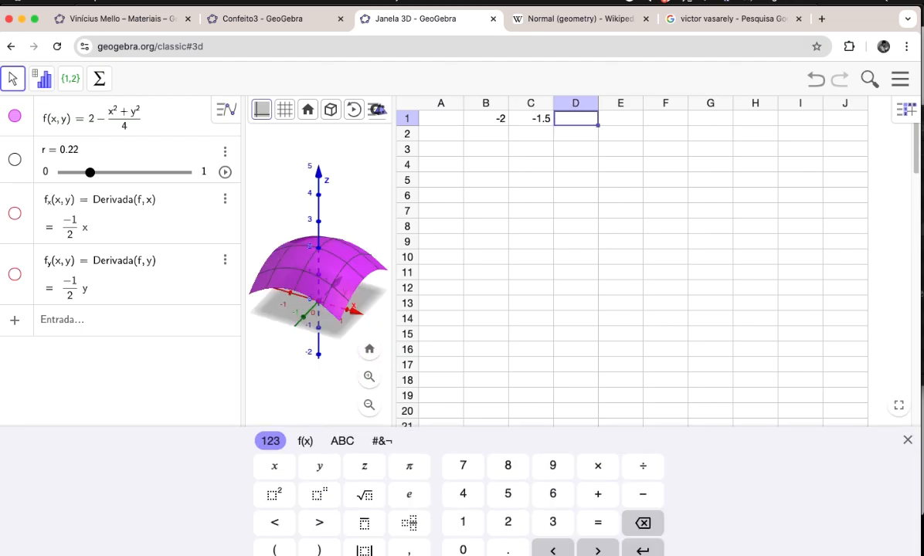
Step: Extend the series from B1 and C1 across row 1 to J1, in increments of 0.5 up to 2
click(500, 126)
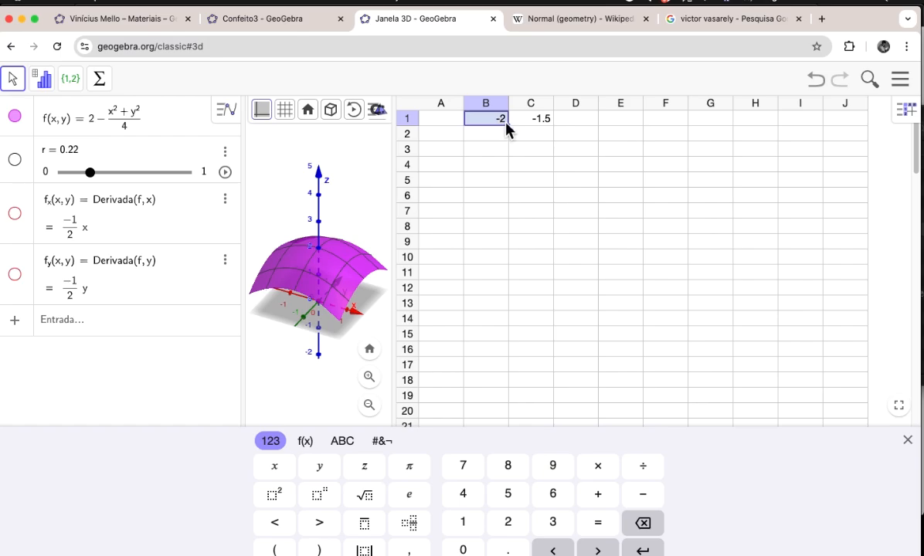
drag(557, 131, 850, 124)
drag(496, 120, 852, 135)
click(546, 119)
click(532, 149)
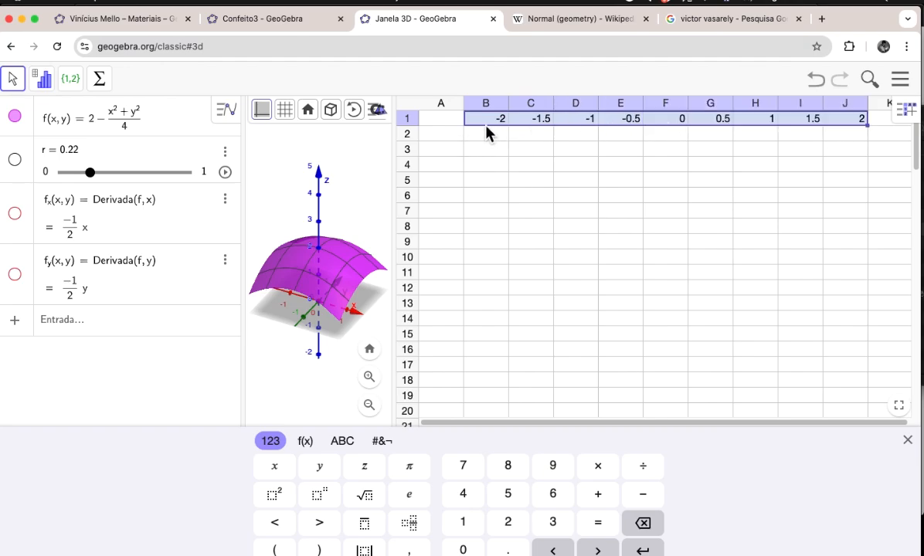
Step: Enter -2 in A2 and -1.5 in A3, and extend the series down column A to 2 in A10
click(443, 135)
text(-2)
key(Return)
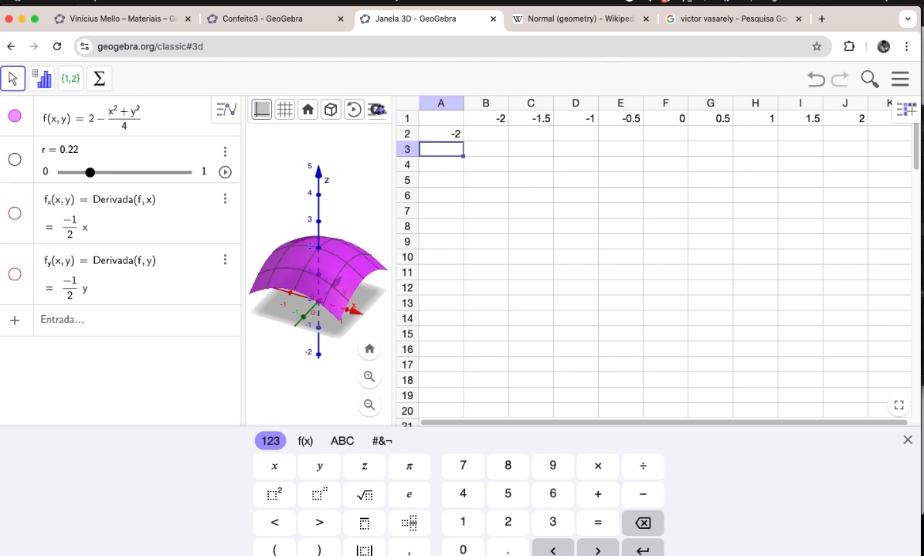
text(-1.5)
key(Return)
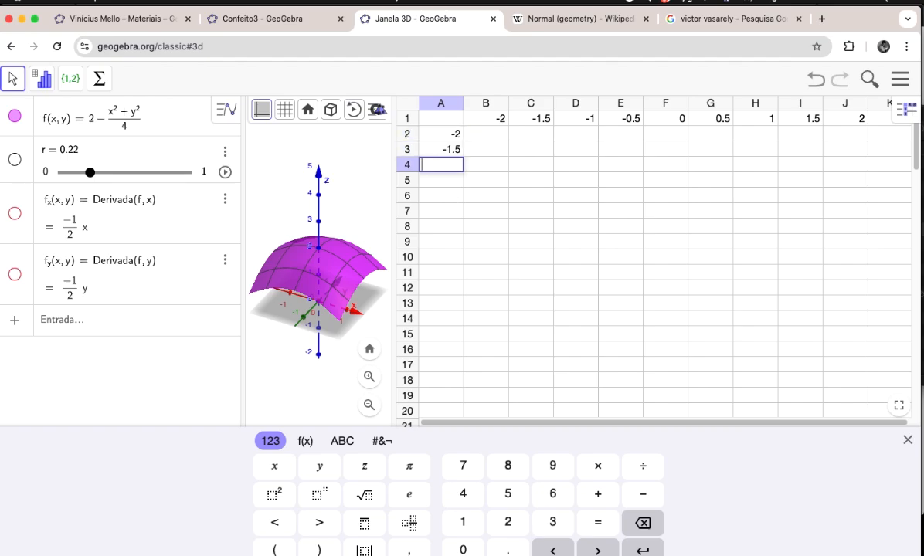
drag(458, 134, 483, 262)
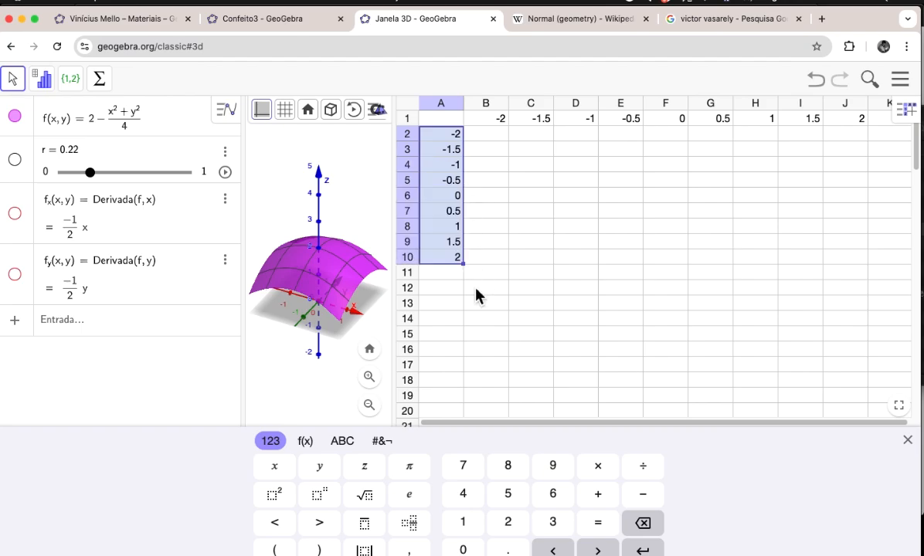
Step: Examine how the row 1 and column A values pair up as coordinates for the cells of the grid
click(491, 136)
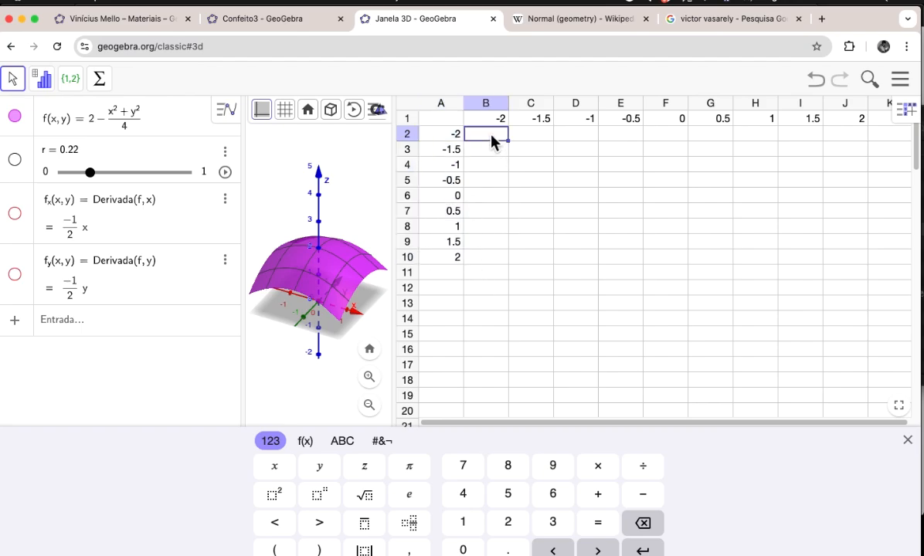
click(541, 138)
click(576, 139)
click(623, 139)
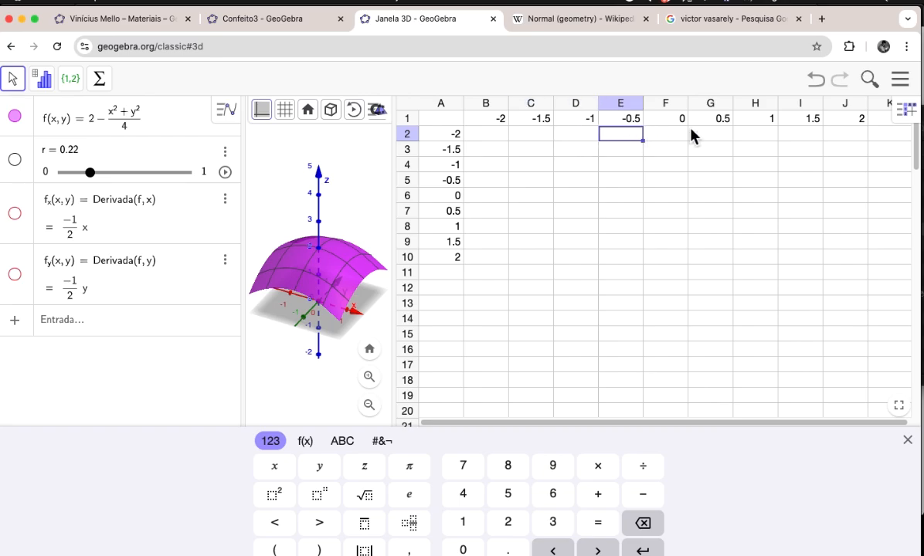
click(684, 137)
click(695, 138)
click(661, 139)
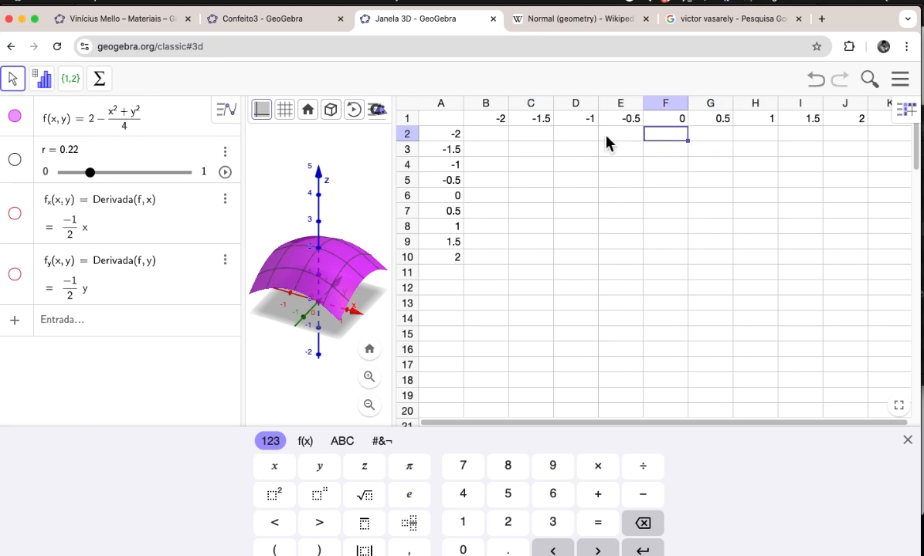
click(525, 123)
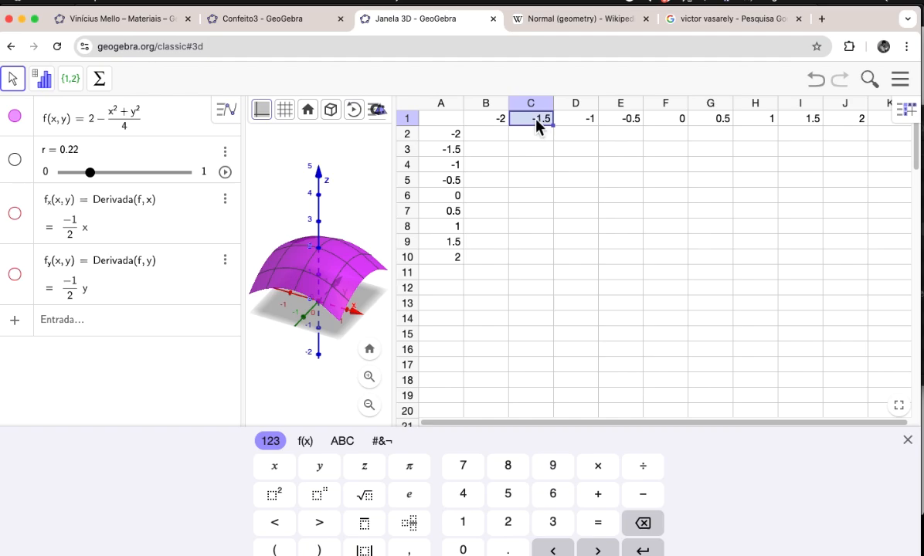
click(444, 135)
click(533, 133)
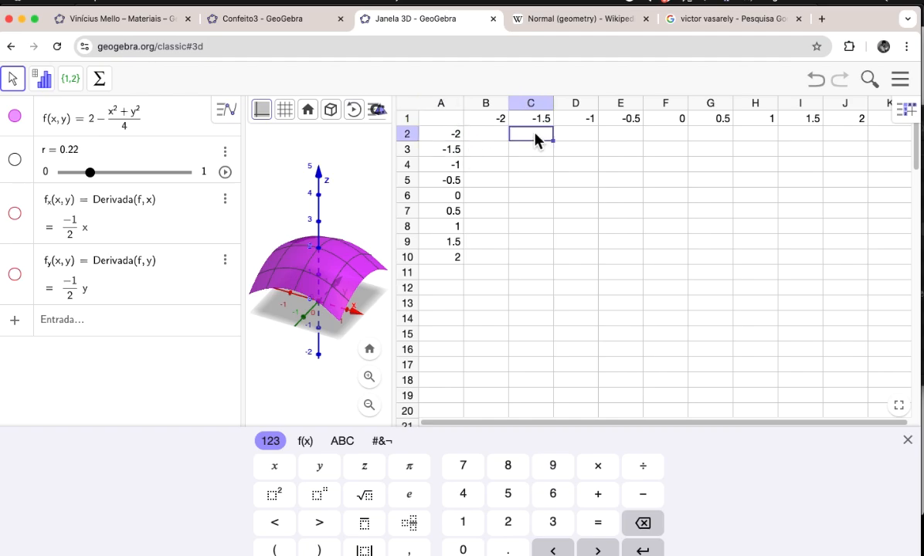
click(535, 123)
click(536, 131)
click(537, 124)
click(535, 130)
click(535, 124)
click(457, 141)
click(530, 133)
Step: Widen column B and enter the formula =Confeito(f,(B$1,$A2,0),r) in cell B2
click(491, 139)
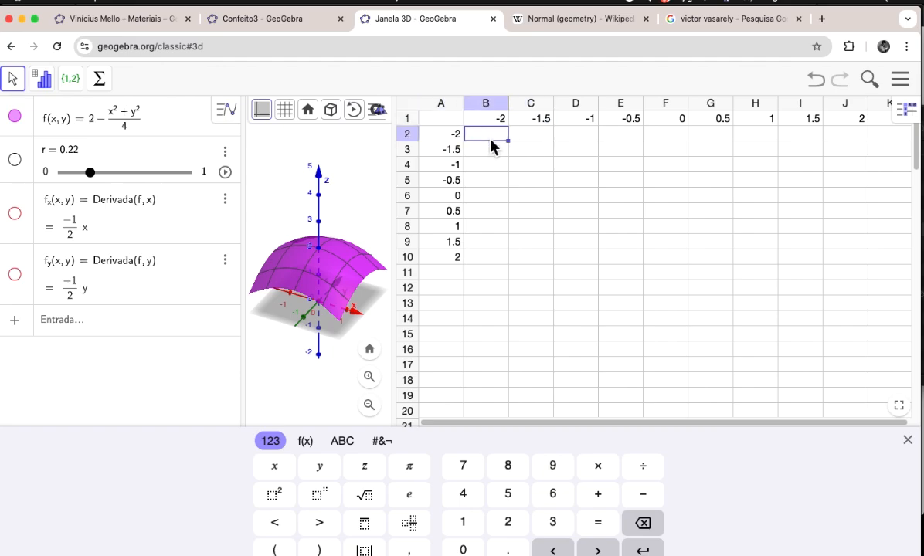
drag(515, 108, 572, 112)
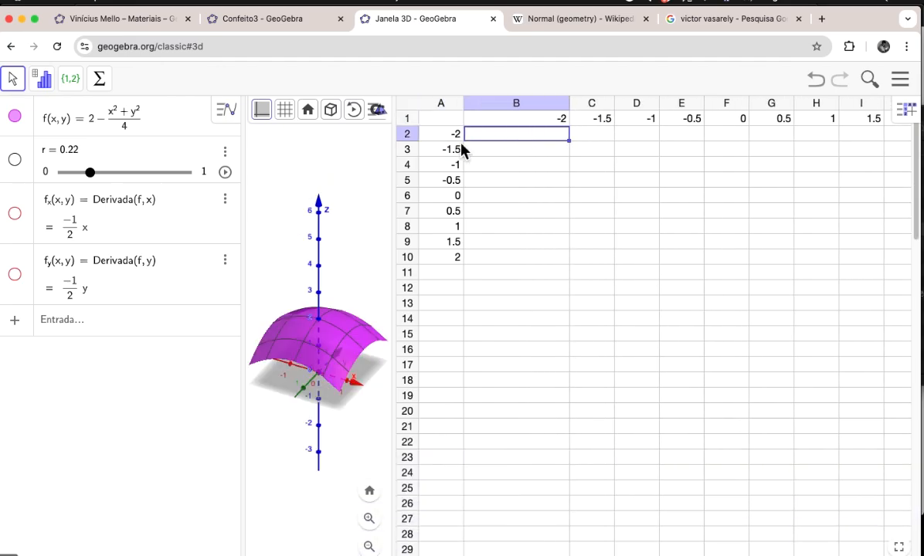
text(=)
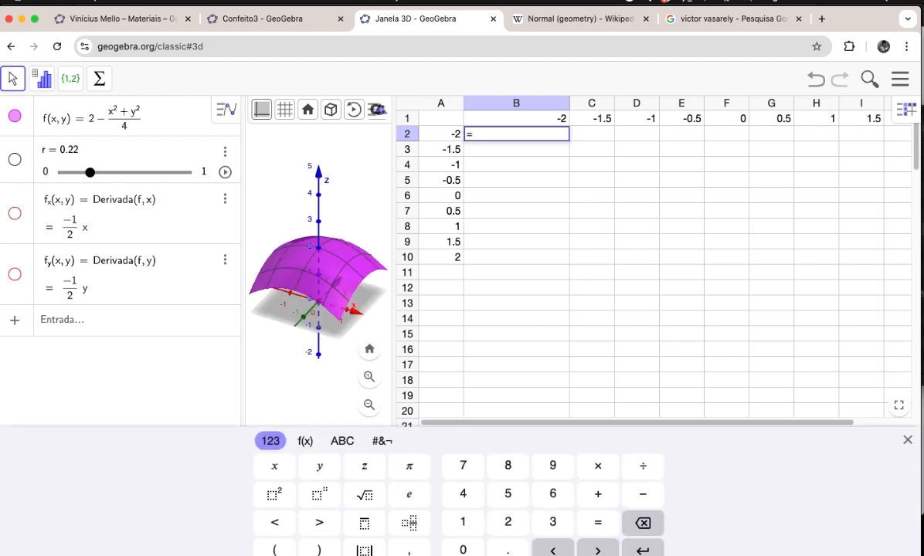
text(Confeito(f,()
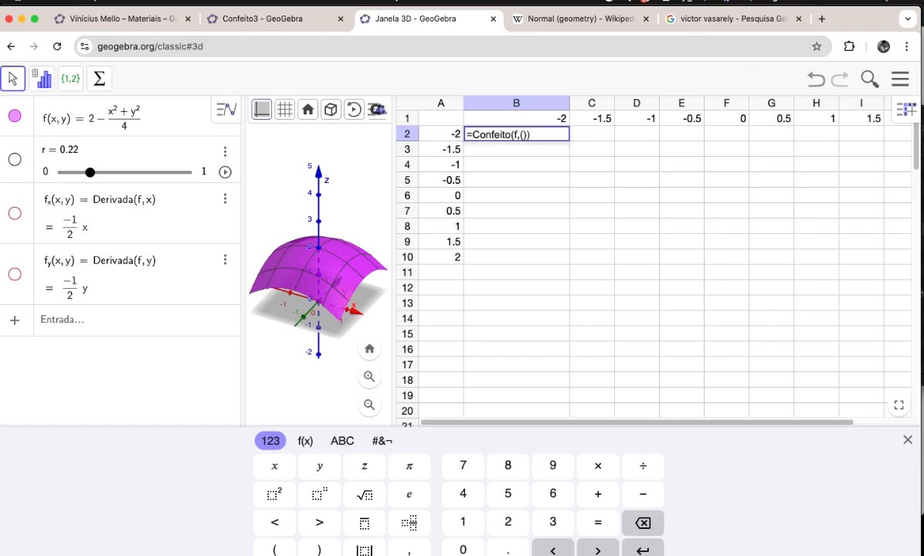
text(B$1,$A2,0)
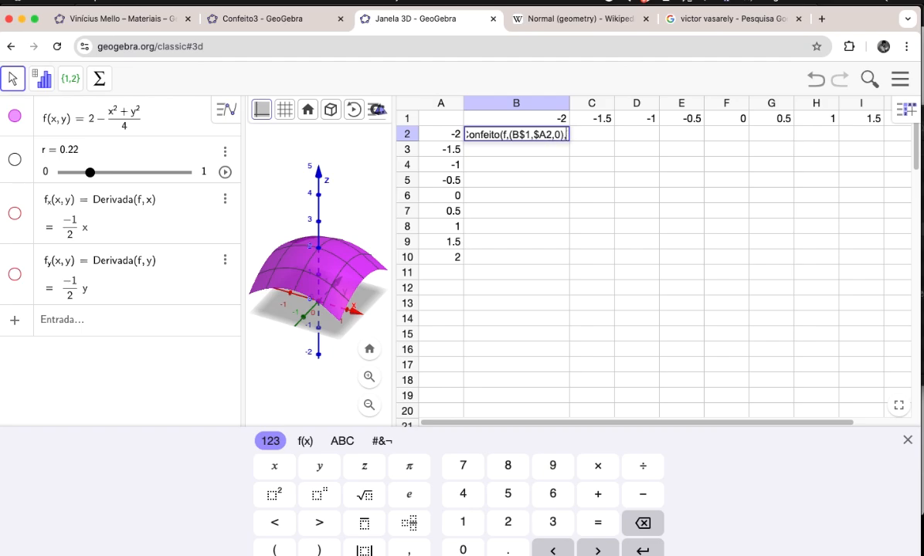
key(Return)
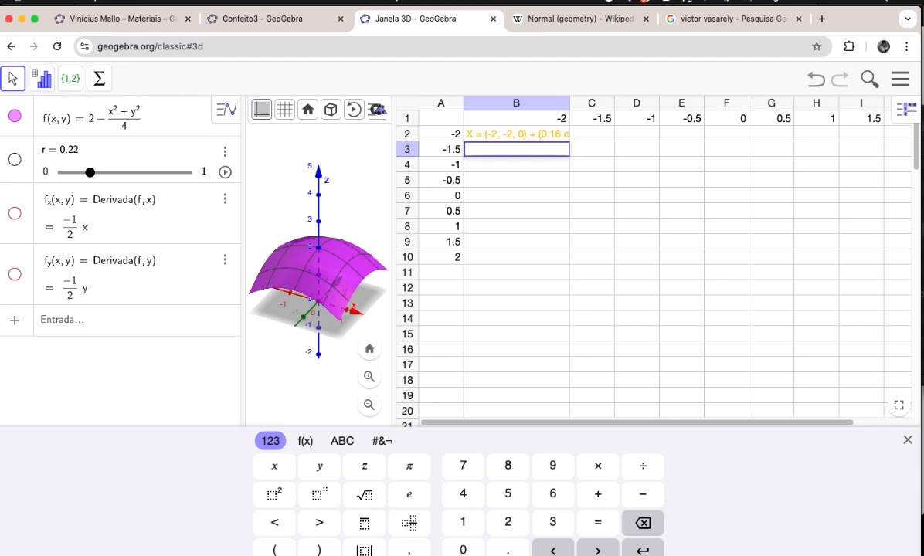
Step: Widen the spreadsheet view and copy the B2 formula across to J2 and down to row 10, filling B2:J10
click(518, 137)
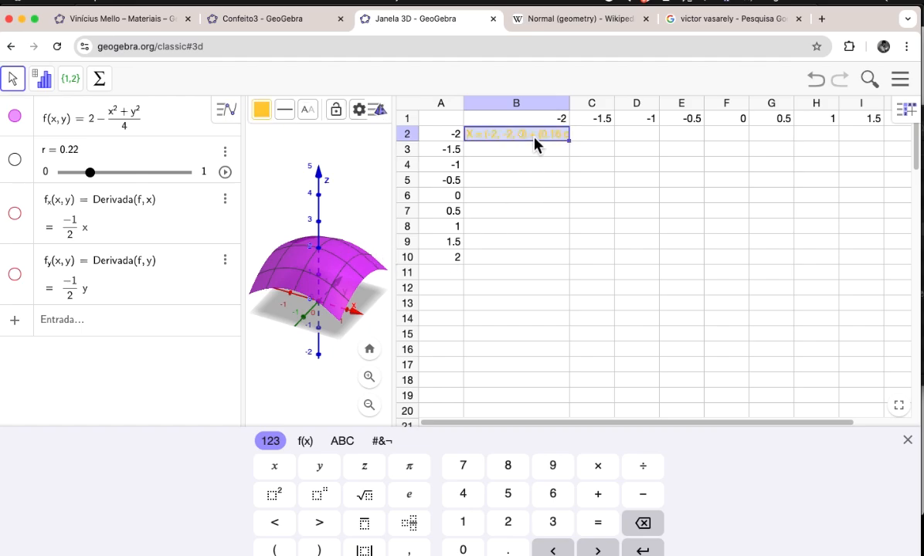
drag(398, 293, 369, 292)
right_click(369, 292)
click(550, 230)
drag(382, 258, 429, 188)
drag(430, 219, 318, 226)
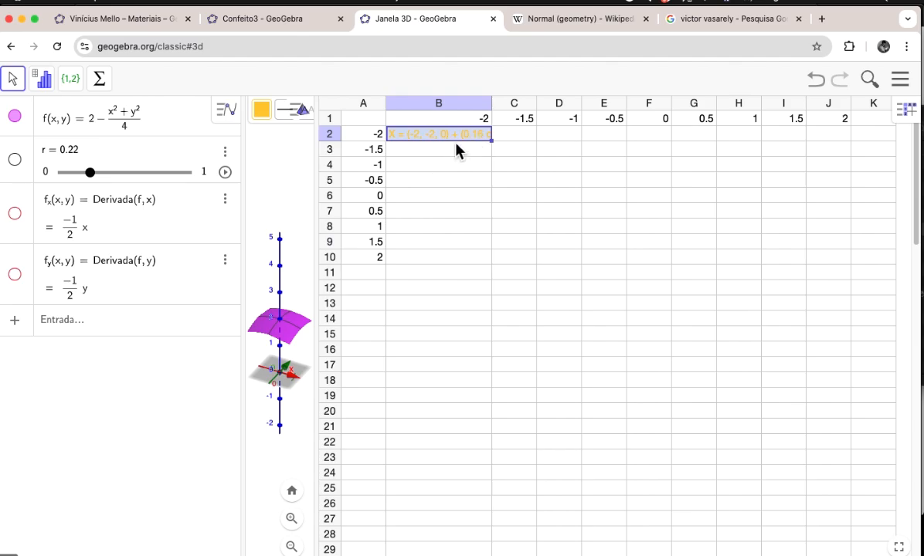
drag(623, 152, 850, 261)
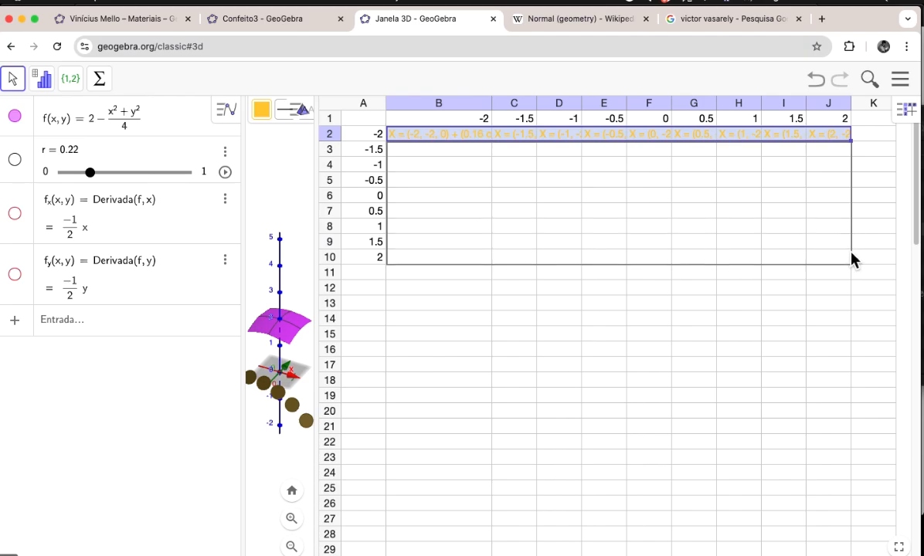
drag(852, 260, 854, 260)
Step: Inspect the copied circles in row 3 and check the definition of cell D3 without changing it
click(649, 288)
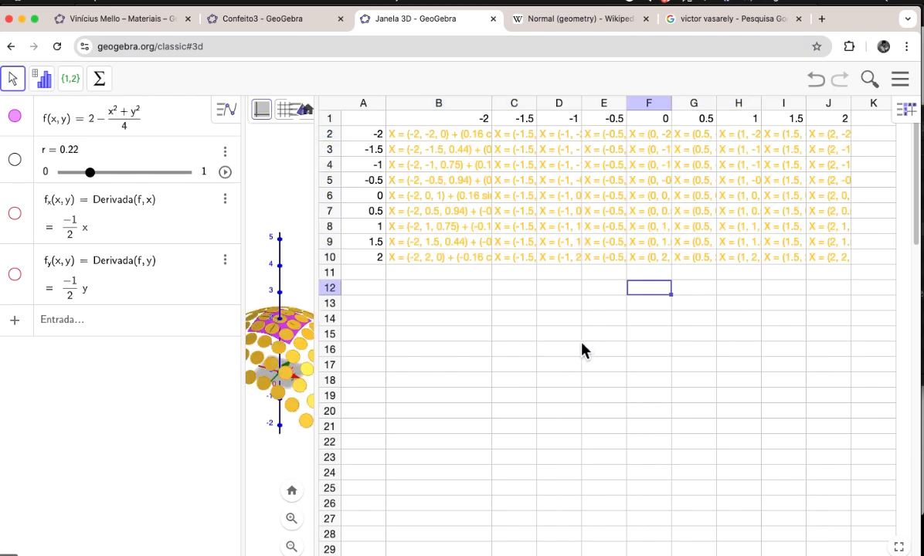
click(433, 149)
click(525, 151)
click(561, 152)
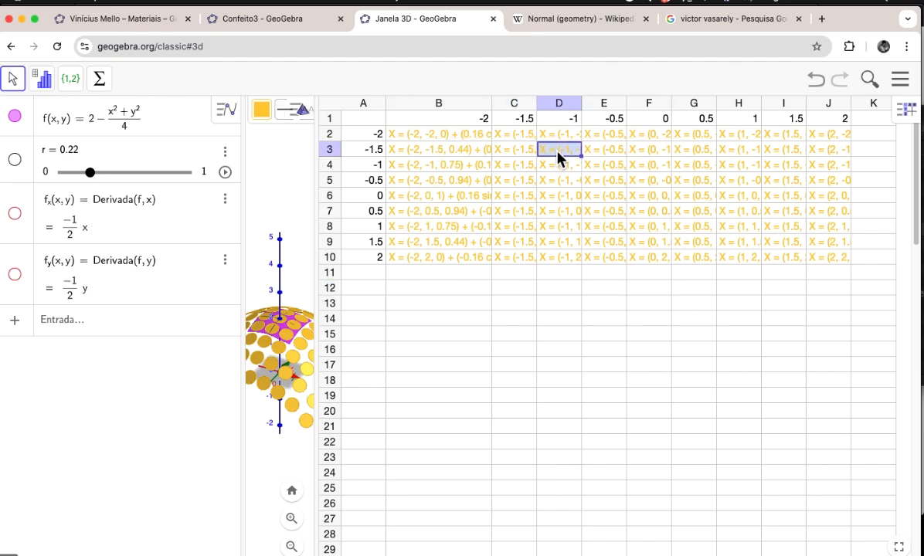
click(607, 151)
double_click(561, 155)
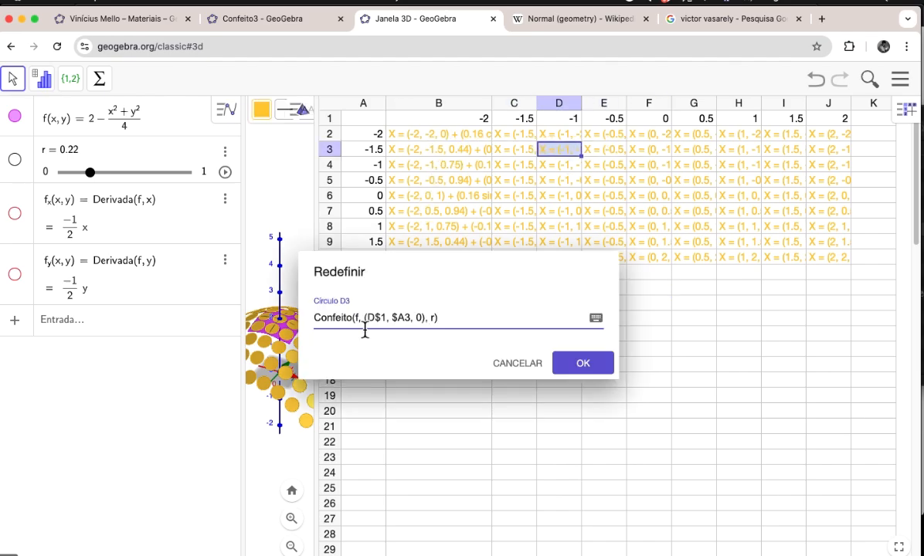
click(376, 317)
key(shift+End)
click(525, 369)
Step: Enlarge the 3D view and examine the grid of circles on the paraboloid
drag(316, 348, 577, 363)
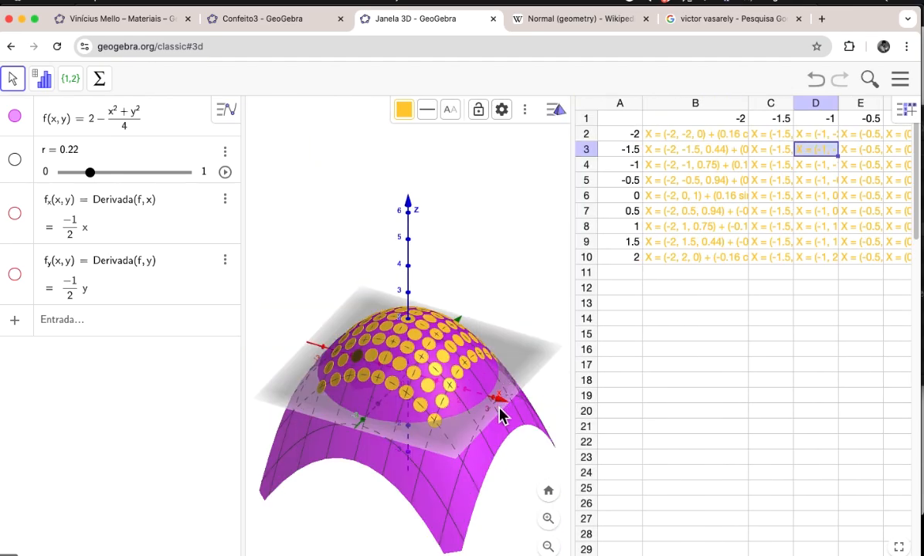
click(471, 379)
drag(472, 379, 548, 339)
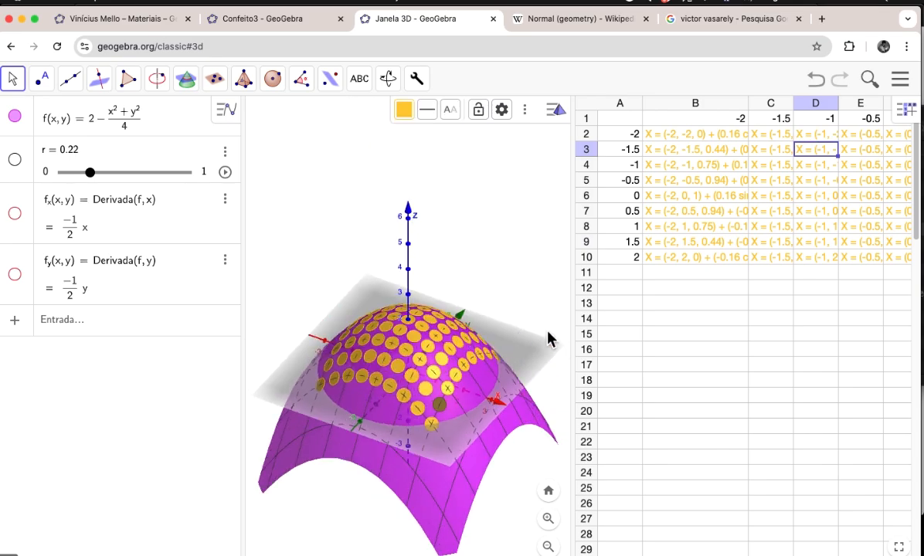
Step: Widen the spreadsheet view again and set the colour of the circles in C3:I9 to red (255, 0, 51)
drag(576, 304, 445, 319)
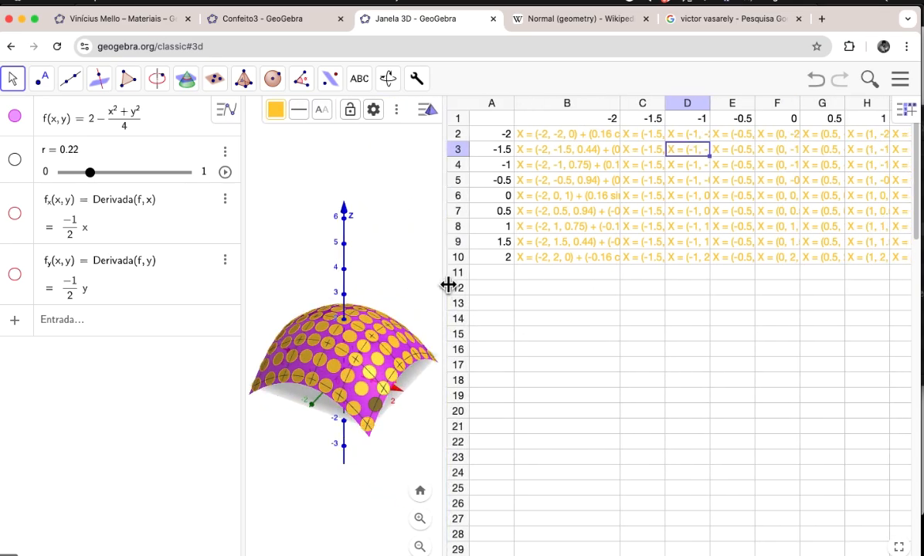
drag(435, 283, 332, 294)
drag(525, 149, 800, 242)
right_click(601, 193)
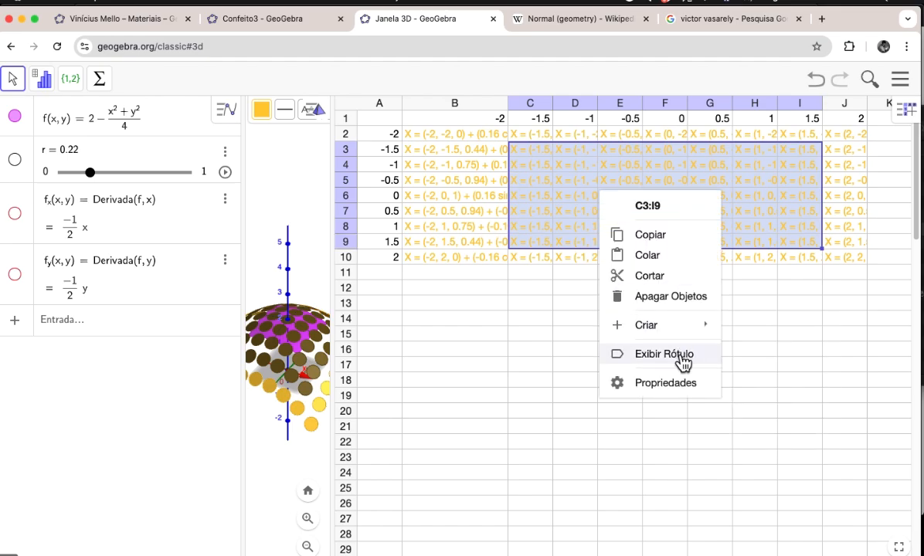
click(666, 383)
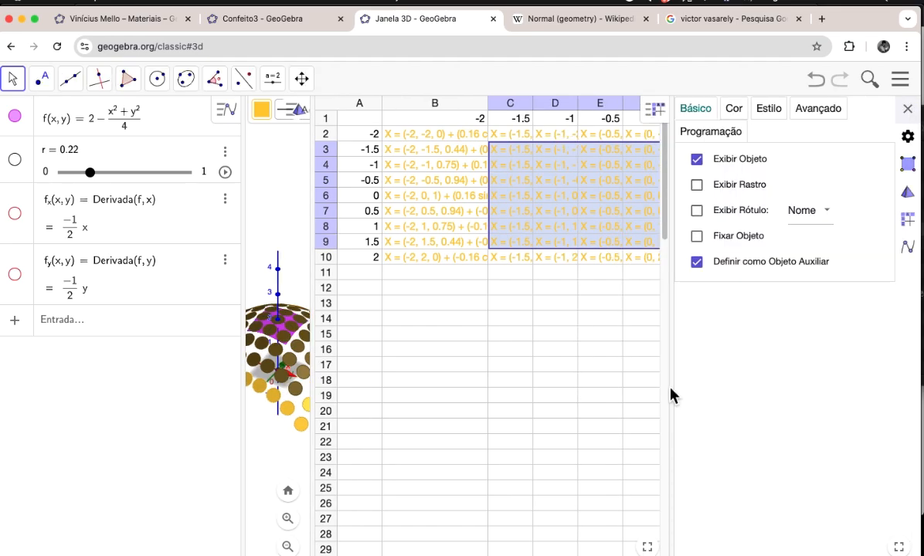
click(751, 113)
click(781, 170)
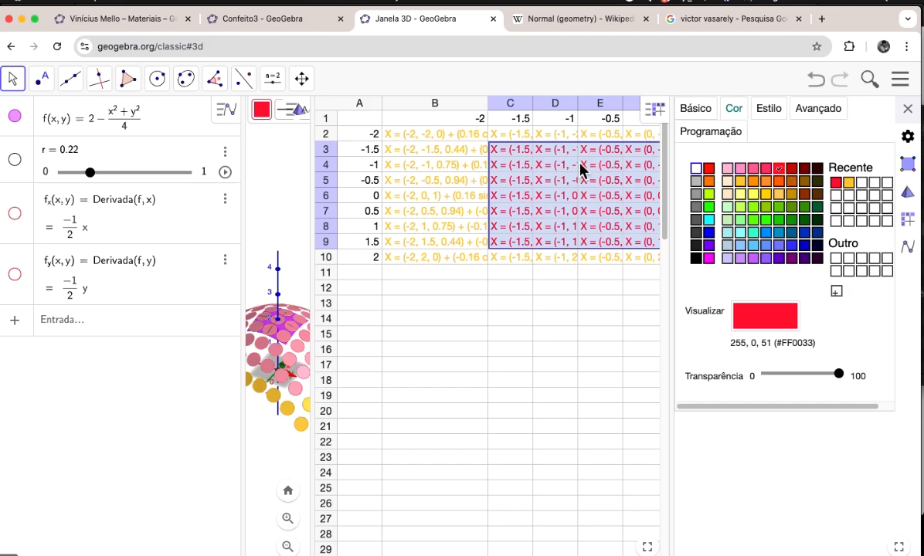
Step: Set the colour of the circles in cells D4:H8 to green (0, 204, 0)
click(569, 168)
drag(571, 171, 603, 226)
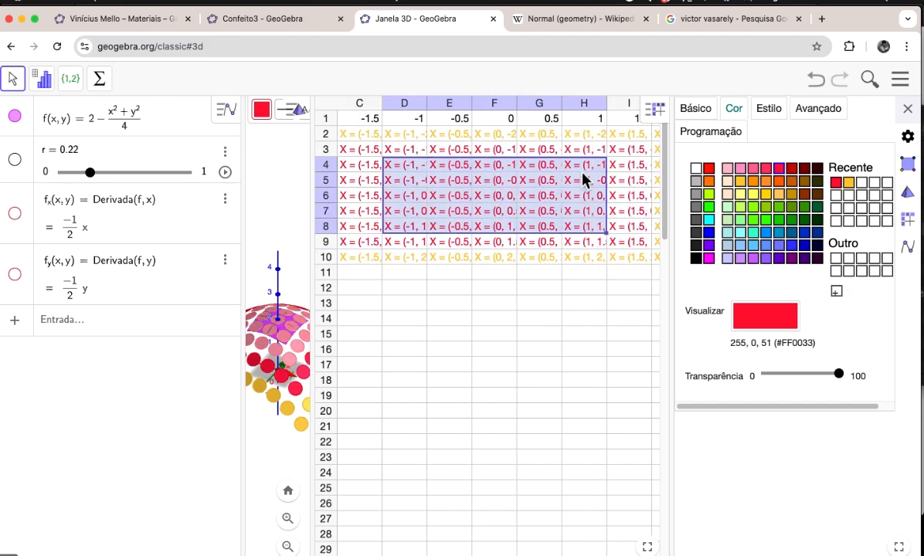
click(782, 222)
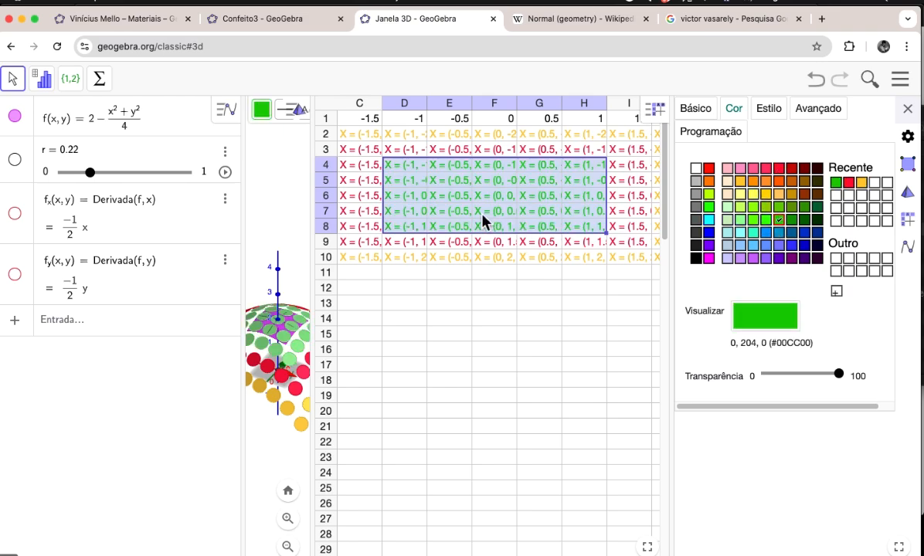
Step: Colour the circles in cells E5:G7 blue (0, 153, 255) and the central circle in F6 dark navy (0, 0, 51)
click(445, 180)
drag(445, 180, 541, 211)
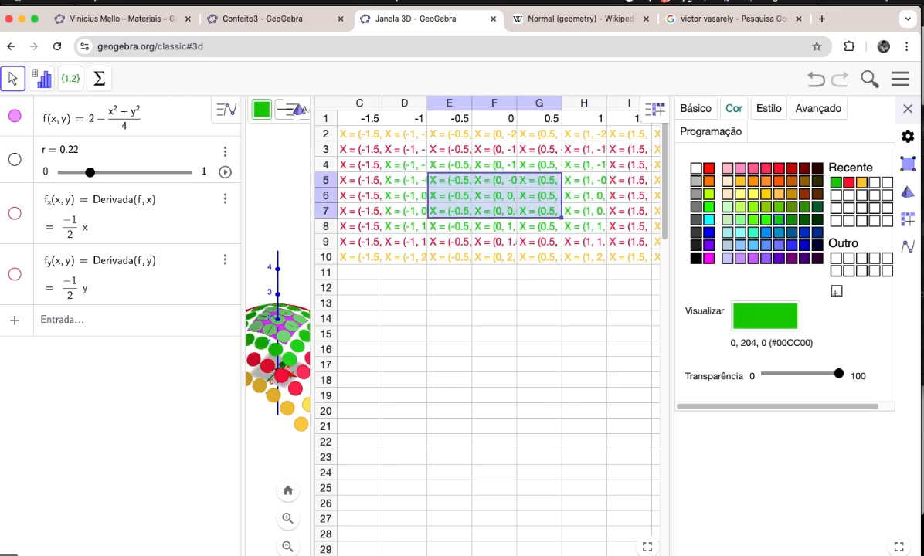
click(765, 233)
click(483, 195)
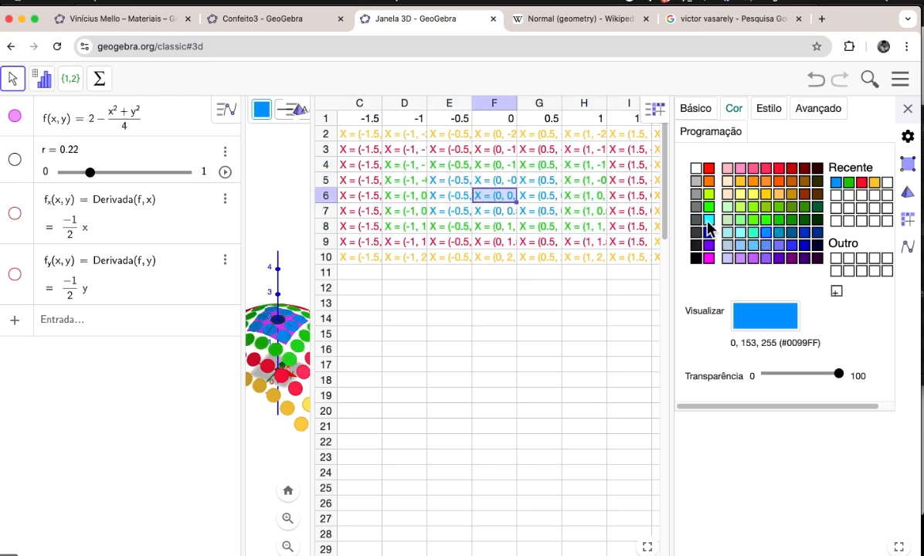
click(816, 246)
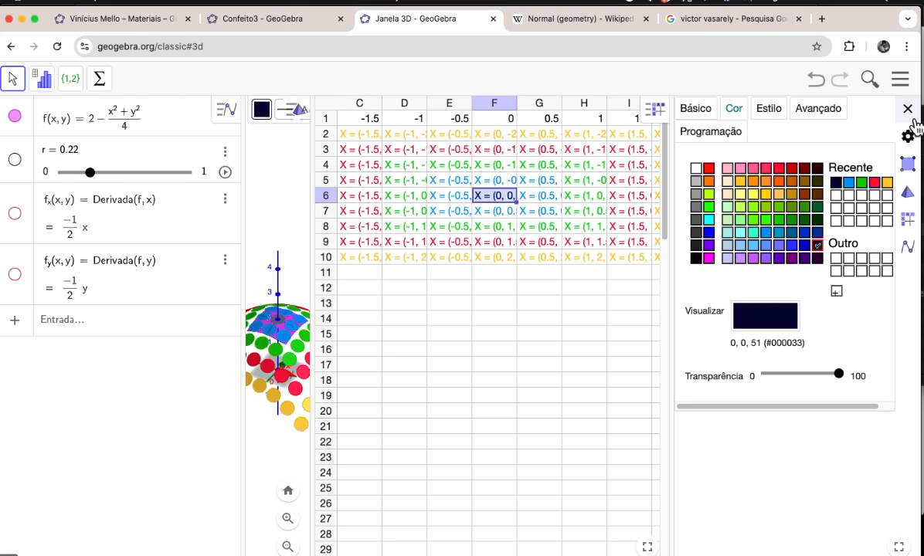
Step: Reduce the line thickness of the paraboloid surface f to its minimum so its mesh lines are hidden
click(697, 304)
mouse_move(459, 408)
mouse_down()
mouse_move(456, 439)
mouse_move(452, 389)
mouse_move(425, 405)
mouse_move(461, 427)
mouse_up()
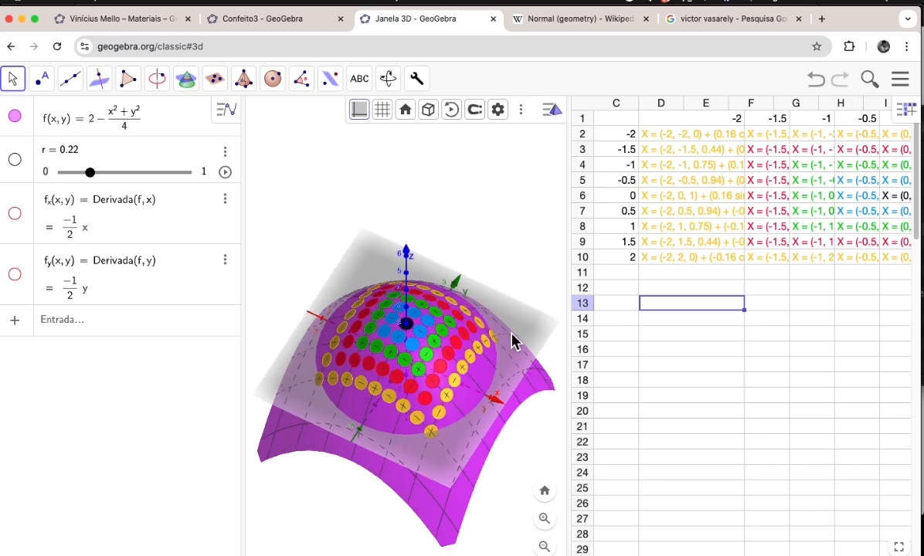
mouse_move(471, 386)
mouse_down()
mouse_move(464, 380)
mouse_move(474, 385)
mouse_up()
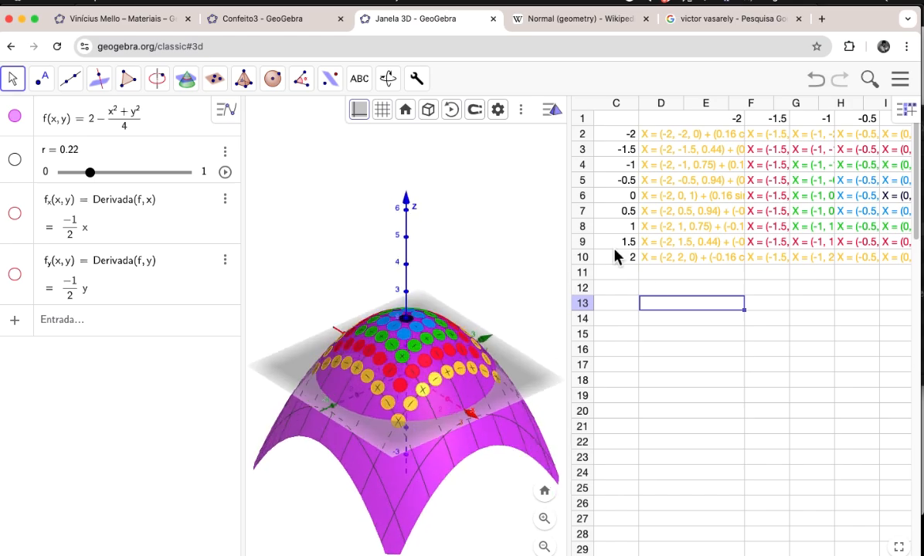
right_click(463, 403)
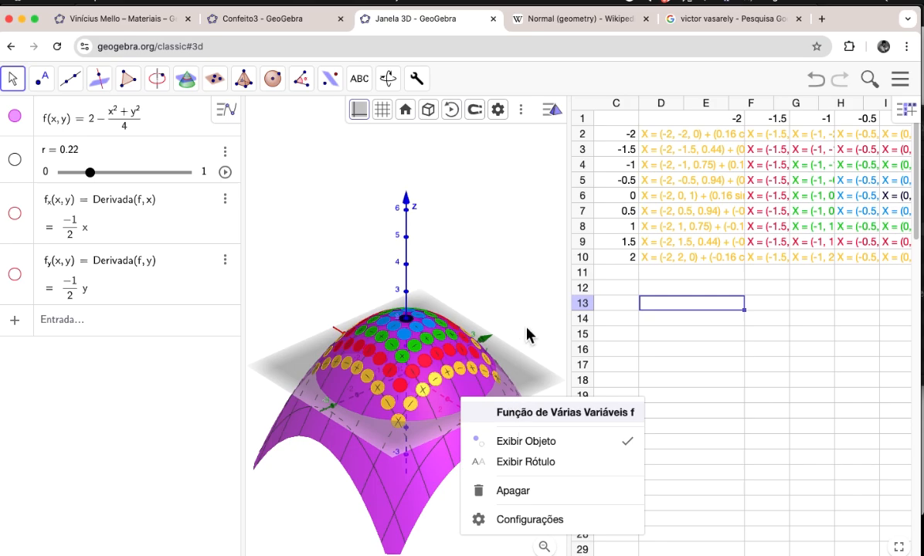
click(530, 529)
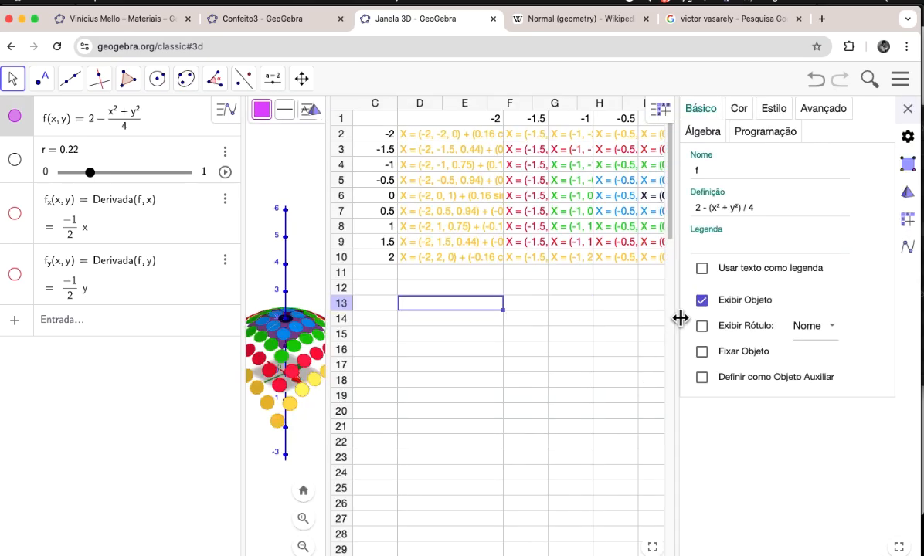
click(739, 109)
click(775, 114)
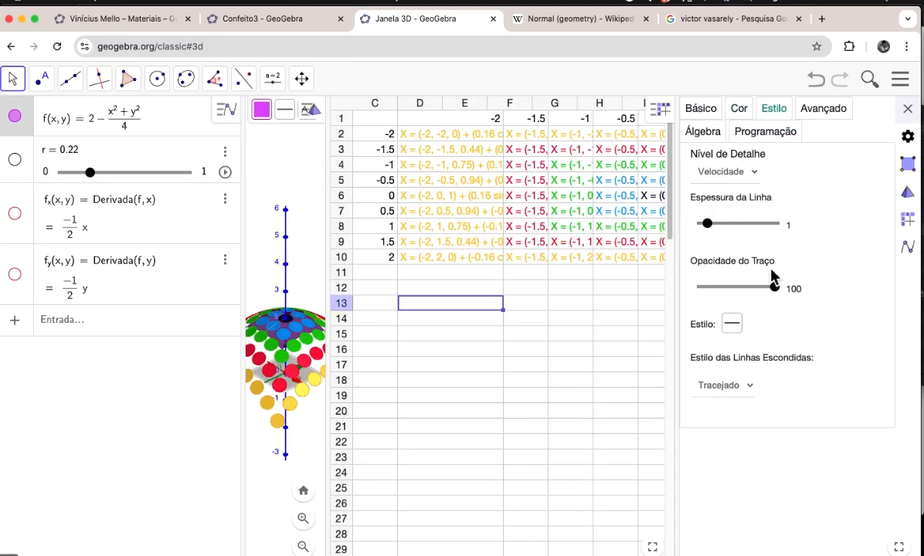
drag(708, 224, 686, 240)
Step: Set the colour of the paraboloid surface f to dark red (128, 0, 0) and close its settings
click(740, 110)
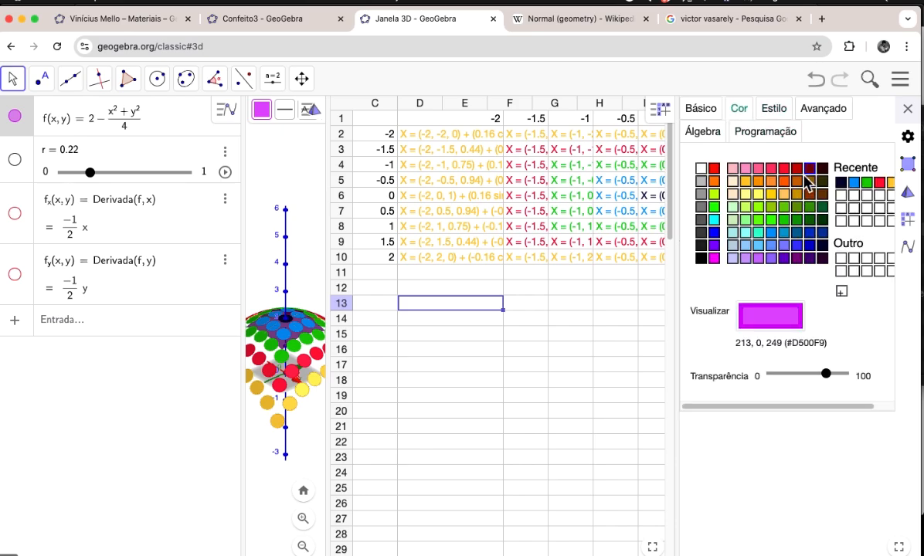
click(809, 168)
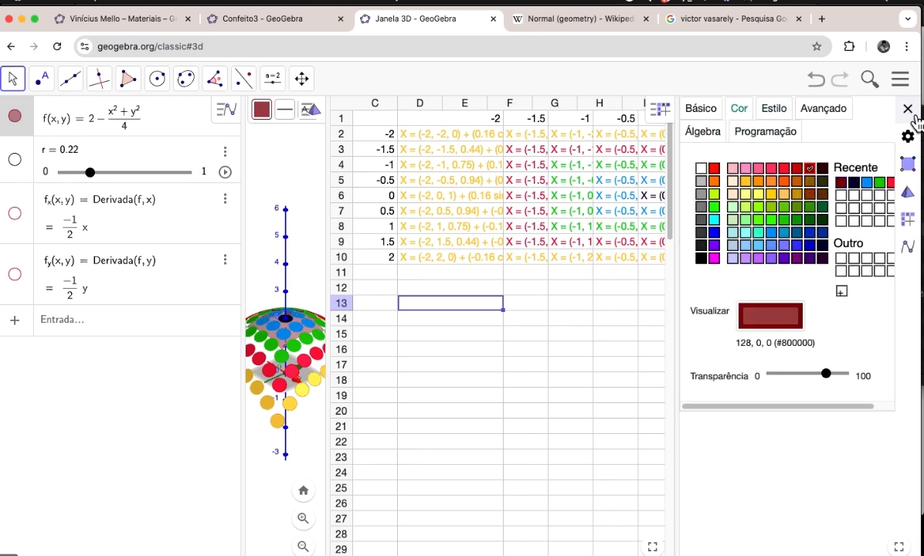
click(909, 109)
Step: Narrow the 3D view and examine the recoloured paraboloid and its circles from several sides
drag(481, 363, 444, 378)
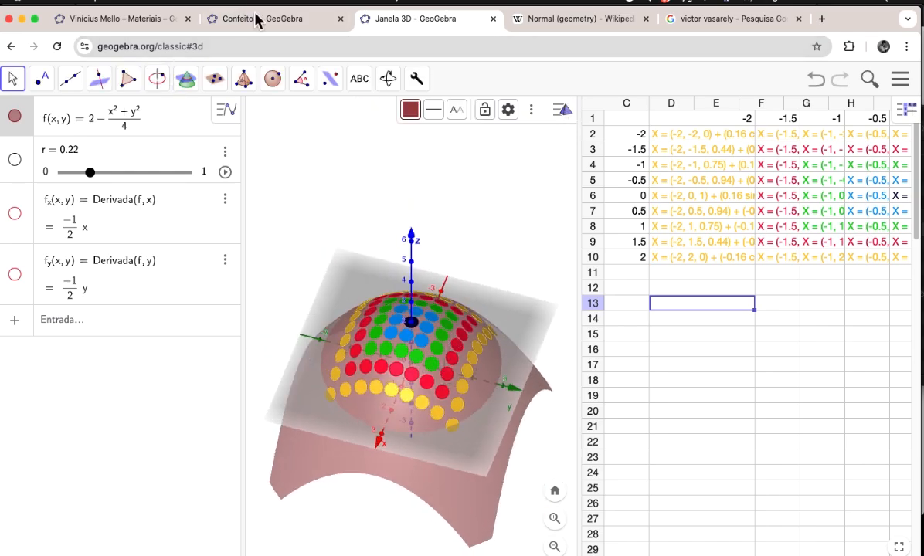
drag(518, 348, 500, 391)
drag(579, 259, 509, 260)
drag(332, 340, 396, 370)
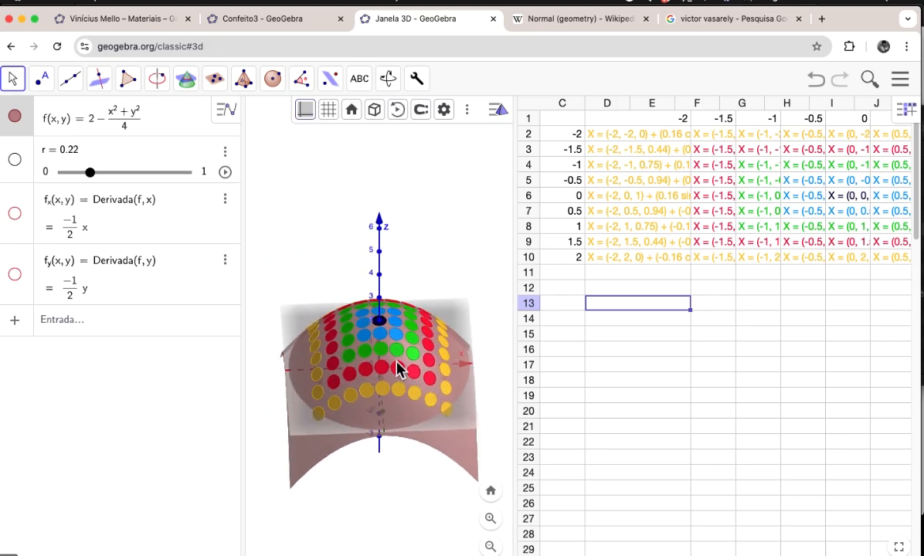
click(396, 369)
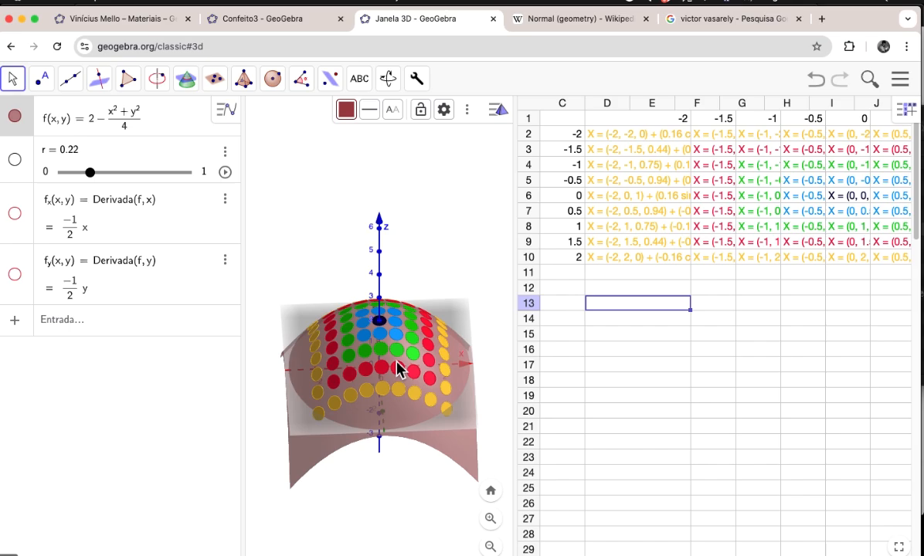
Step: Switch to the Victor Vasarely search results and look through his artworks and biography summary
click(710, 22)
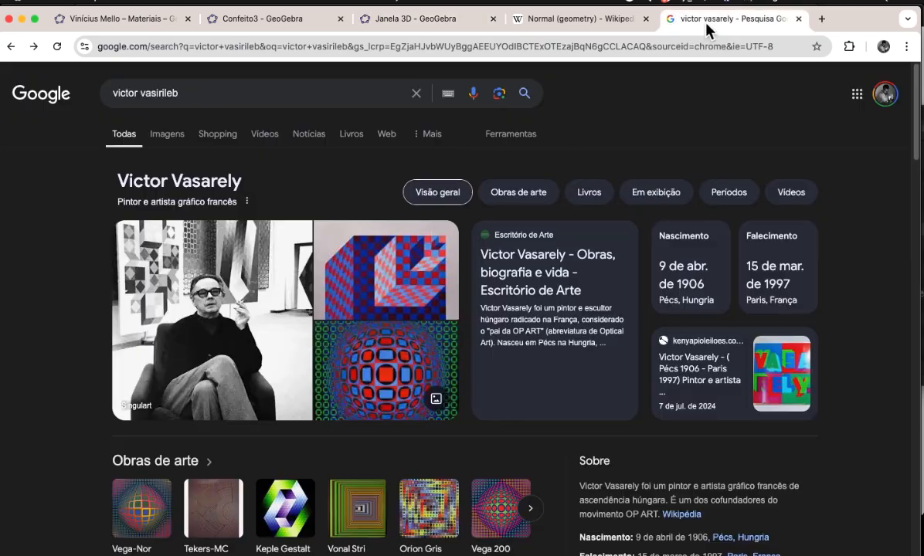
scroll(776, 377, down, 1)
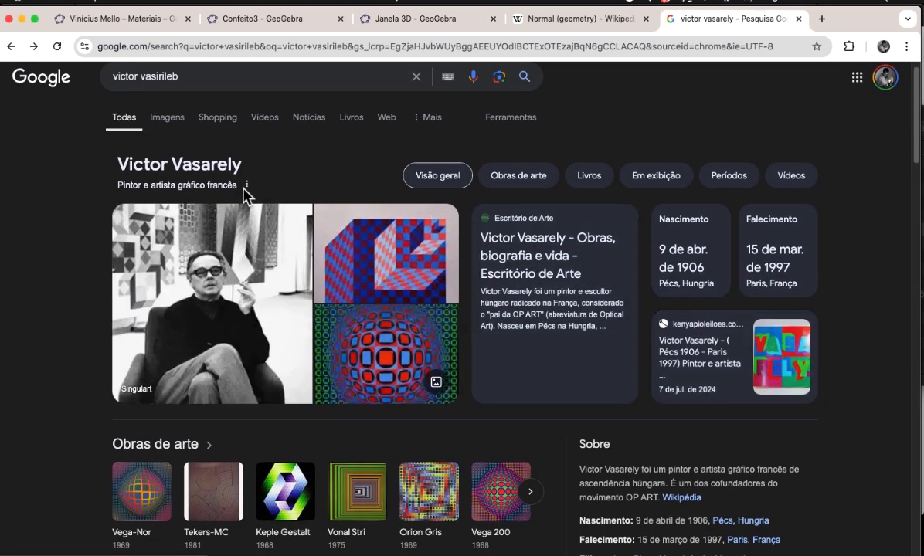
drag(116, 164, 243, 163)
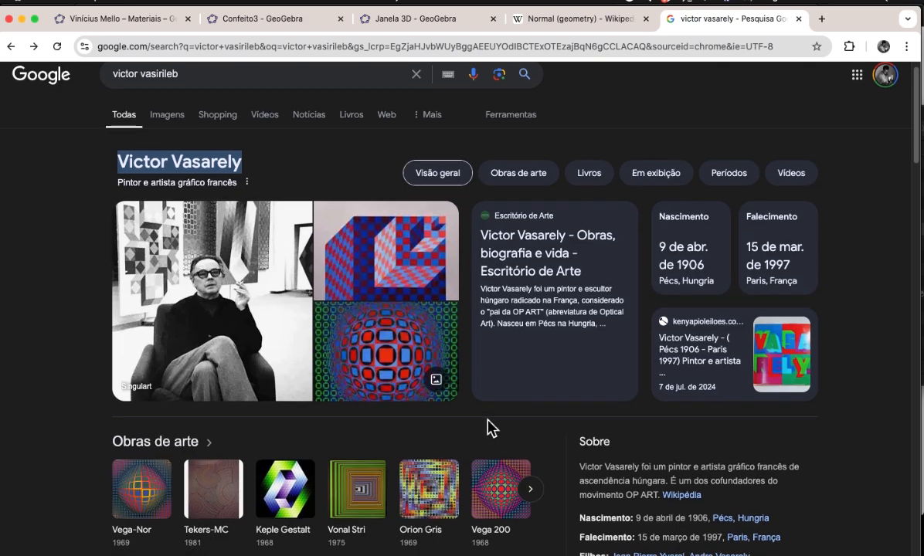
scroll(539, 438, down, 1)
scroll(532, 421, down, 5)
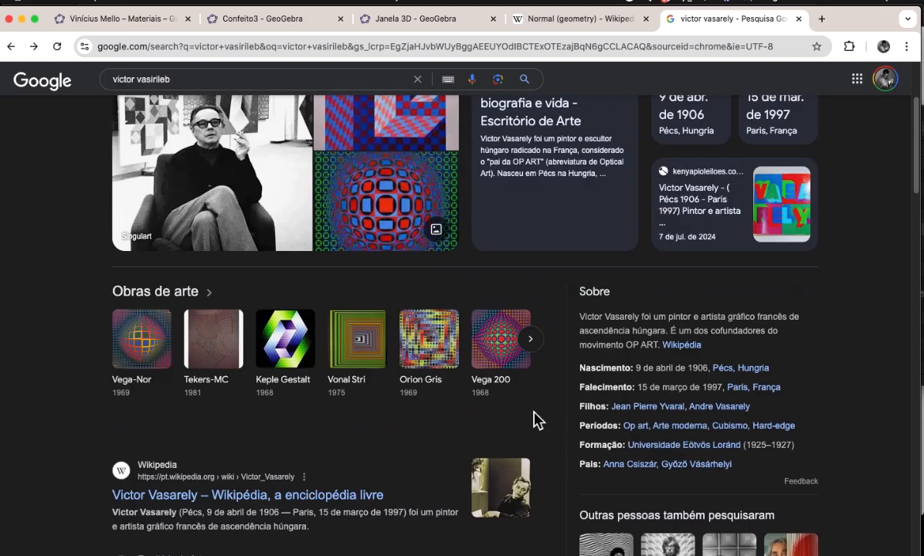
scroll(539, 425, down, 3)
scroll(533, 424, up, 9)
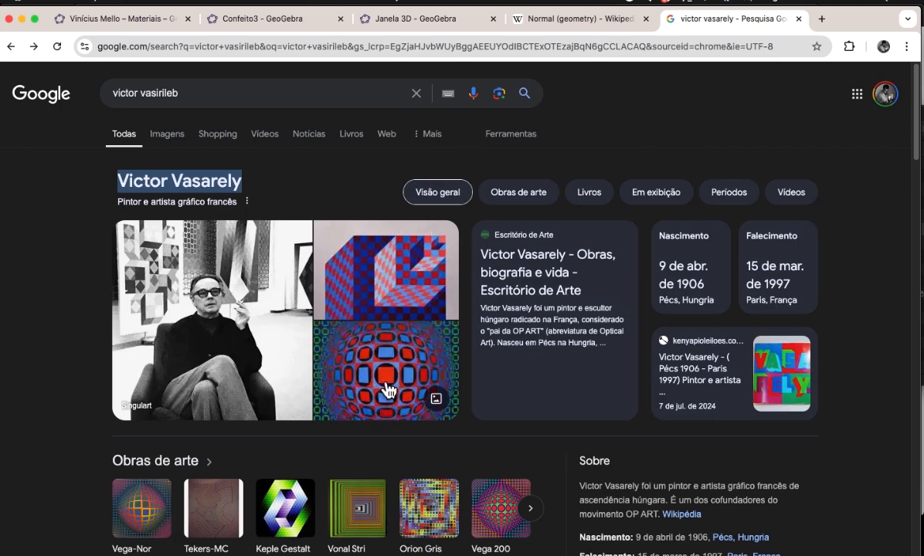
Step: Return to the GeoGebra construction and orient the 3D view straight down onto the xy-plane
click(561, 24)
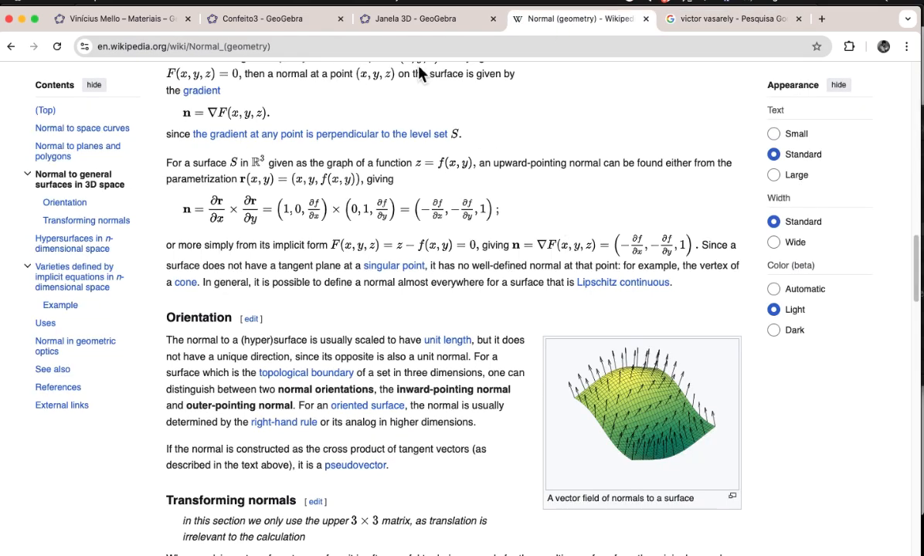
click(391, 22)
drag(409, 158, 433, 290)
click(404, 229)
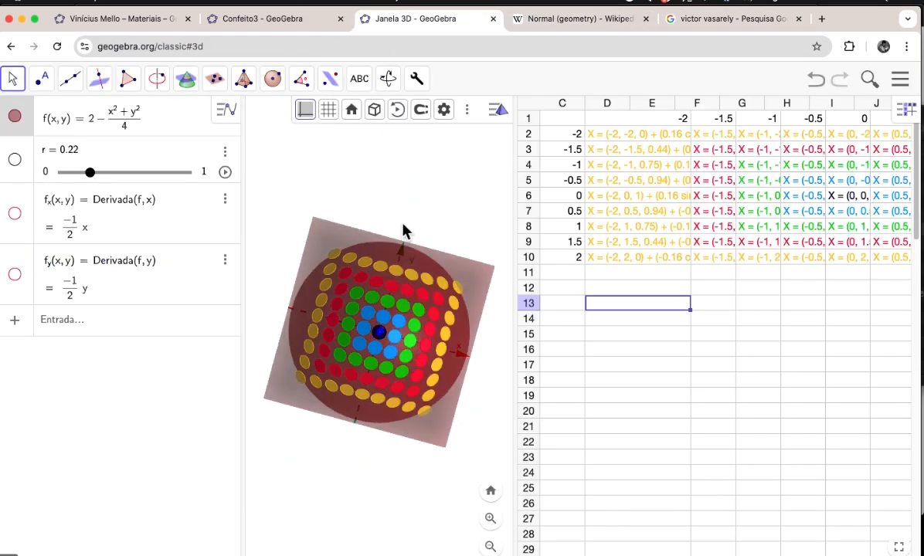
click(375, 111)
click(426, 136)
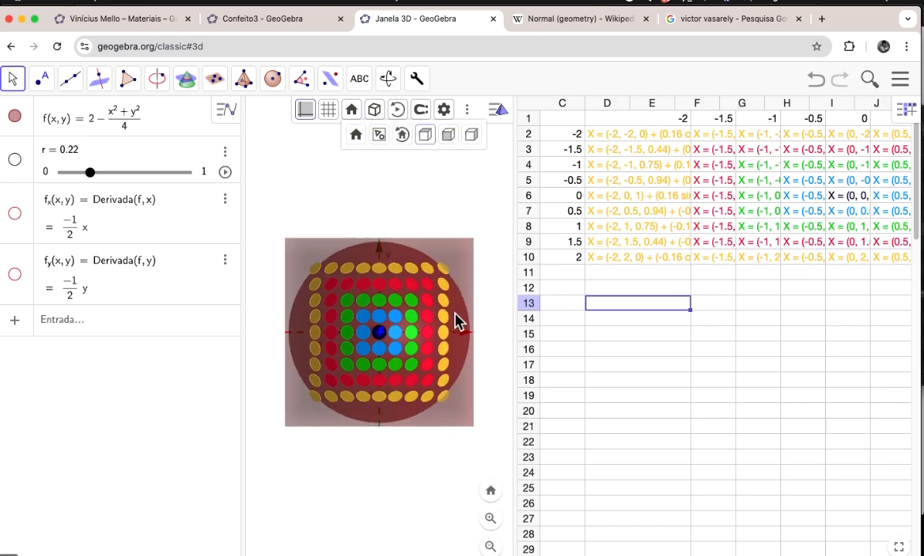
Step: Hide the paraboloid surface f and turn off the axes and the plane in the 3D view
click(14, 116)
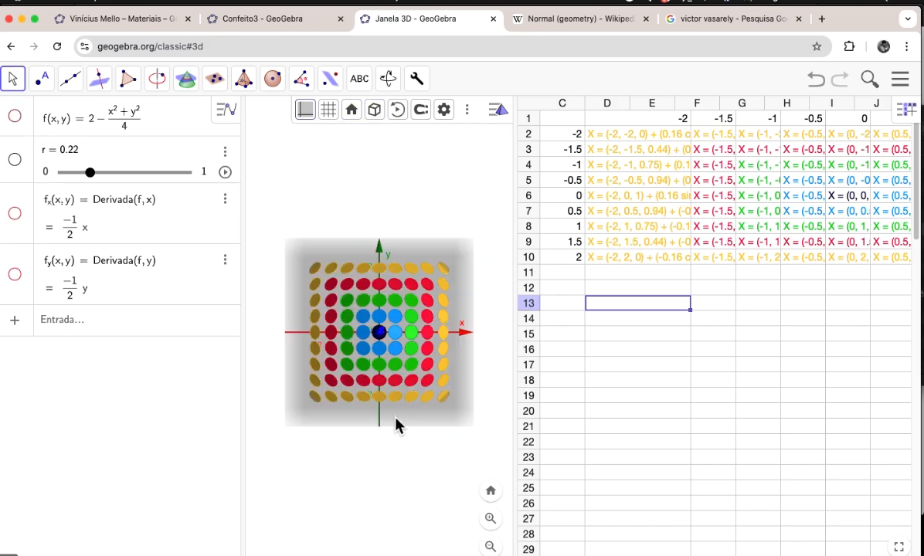
click(307, 111)
click(310, 137)
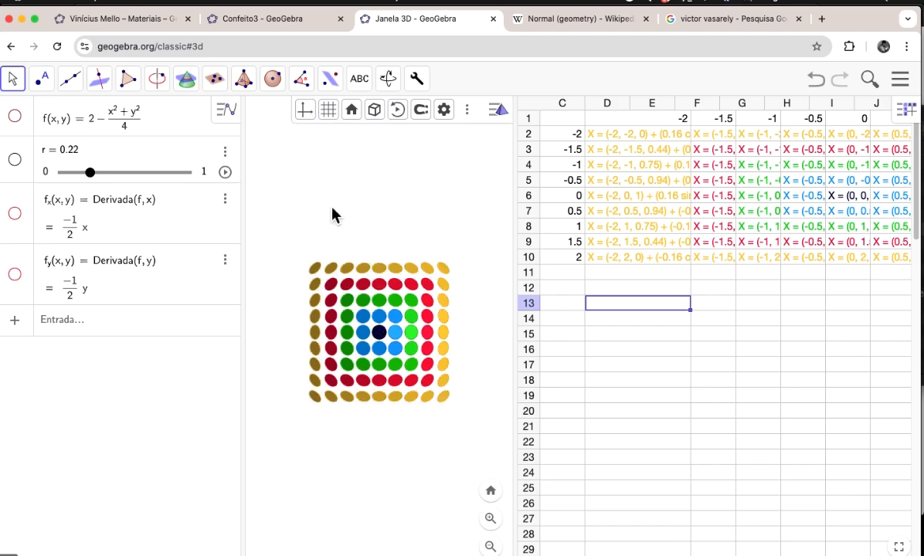
Step: Set the 3D view's background colour to dark navy blue and close the view settings
right_click(441, 403)
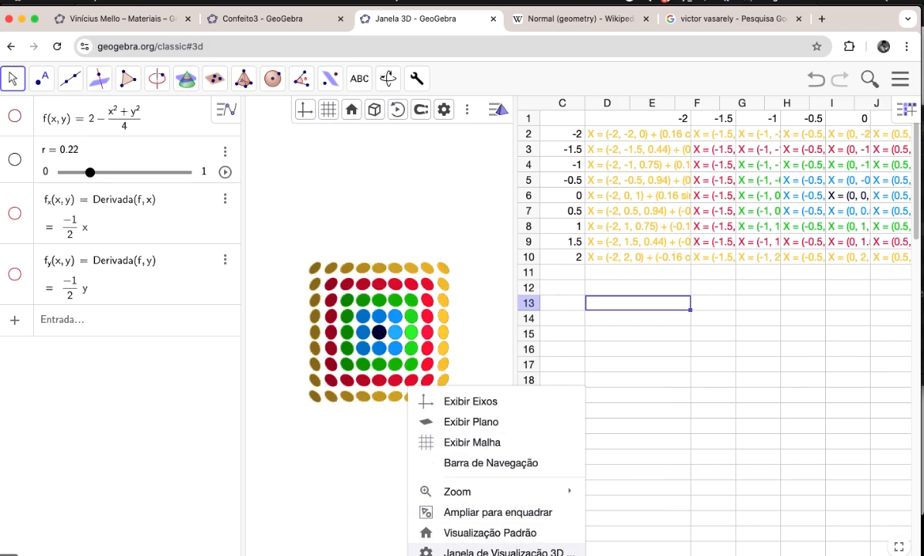
click(494, 552)
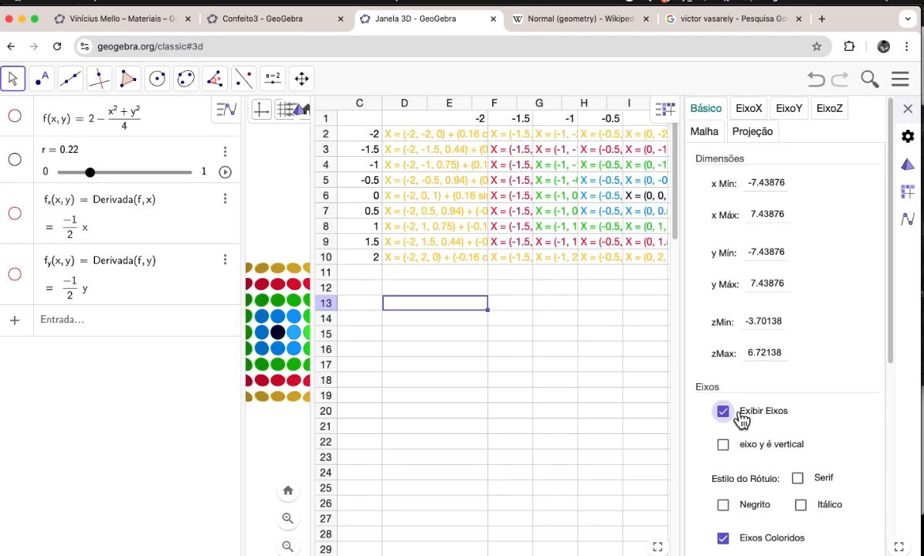
scroll(739, 419, down, 10)
click(787, 438)
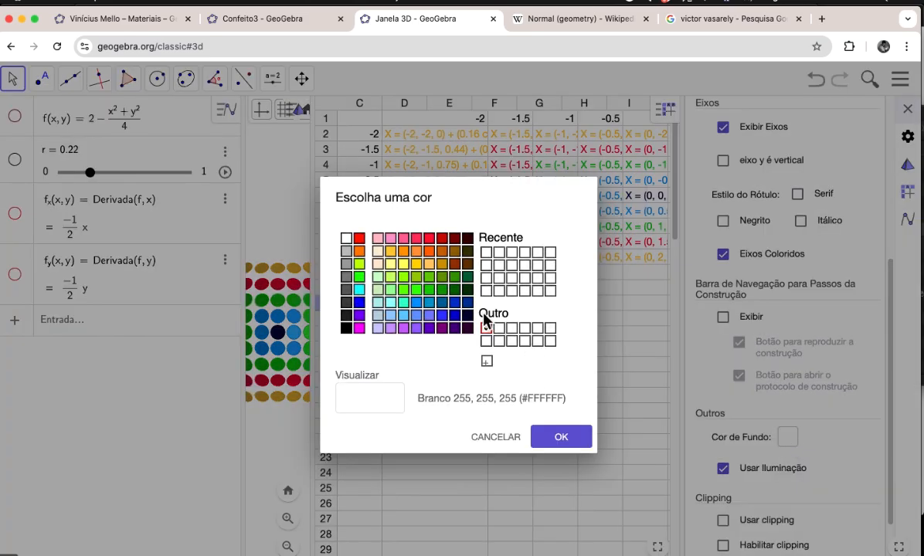
click(474, 324)
click(559, 435)
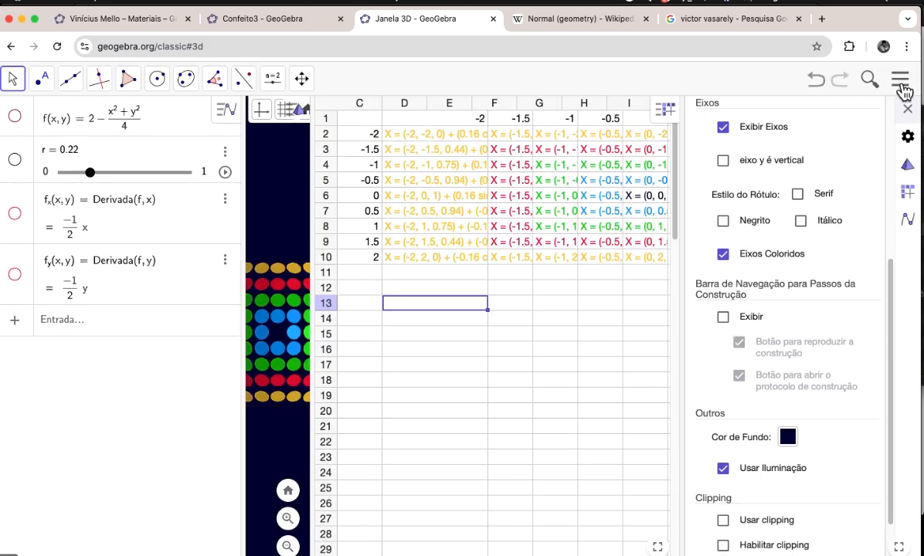
click(908, 111)
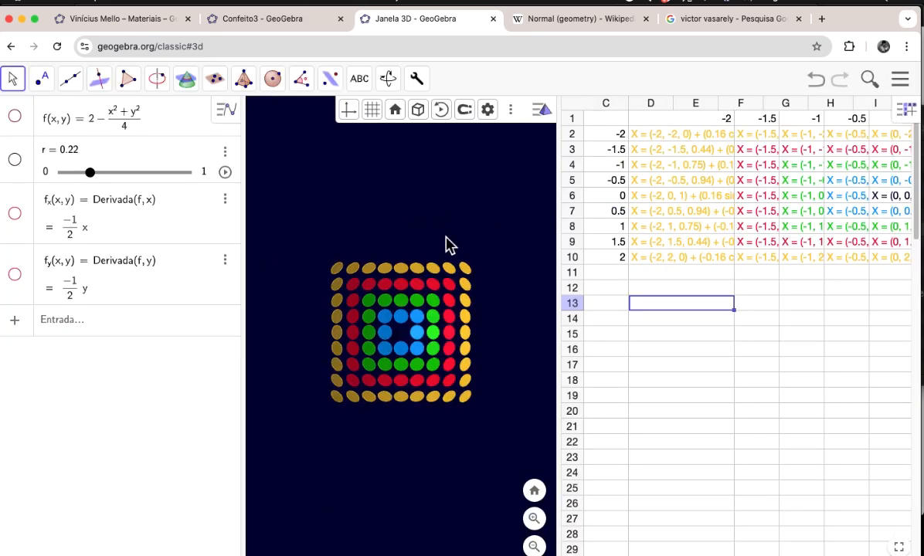
Step: Revisit the Vasarely images for comparison, and set the circles' radius slider r to 0.29 after trying 0.14 and 0.41
click(697, 22)
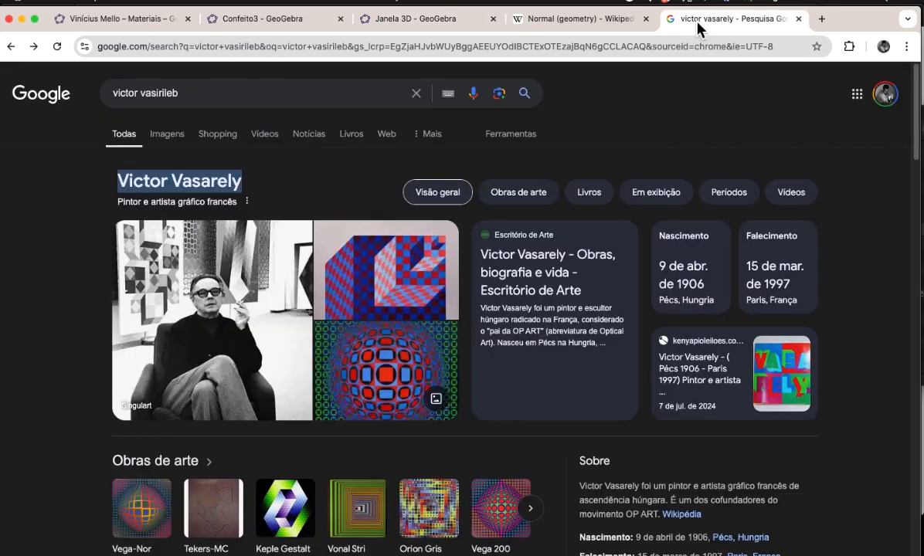
click(419, 22)
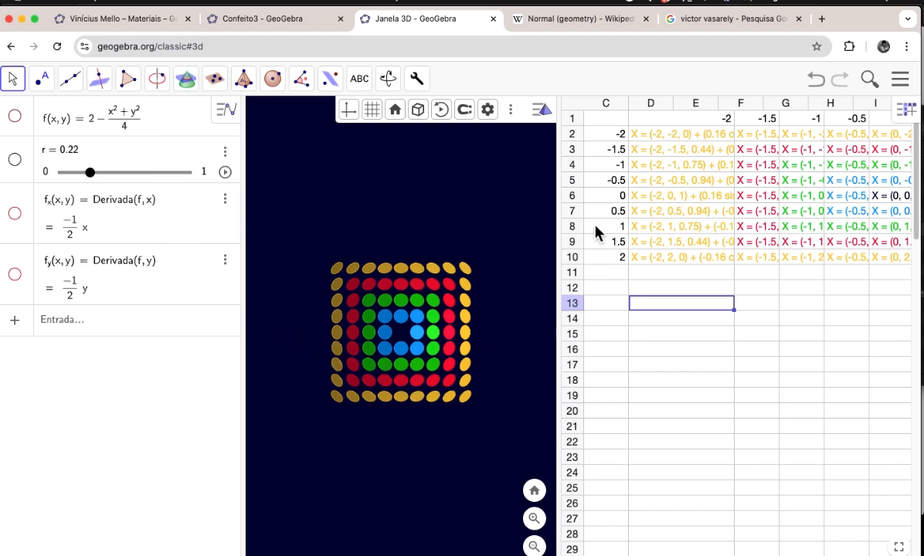
click(83, 176)
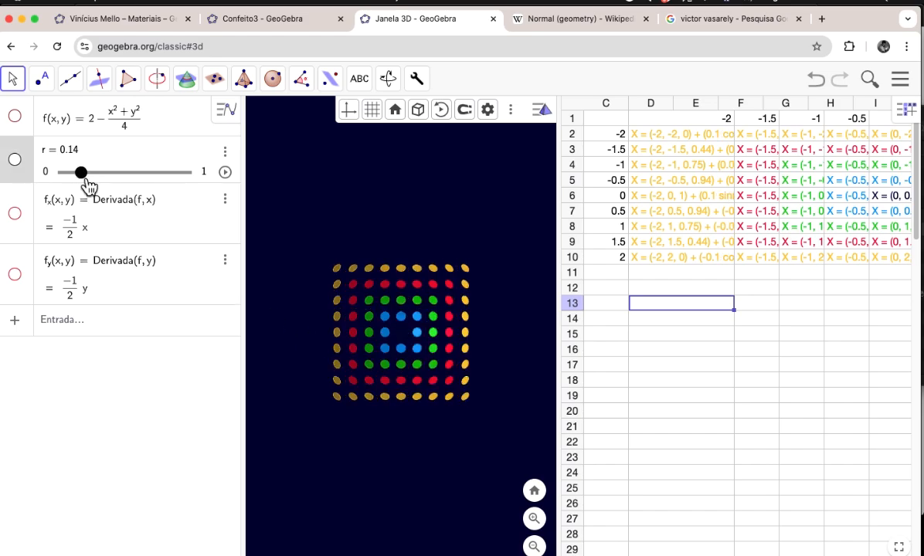
click(130, 176)
drag(119, 176, 111, 178)
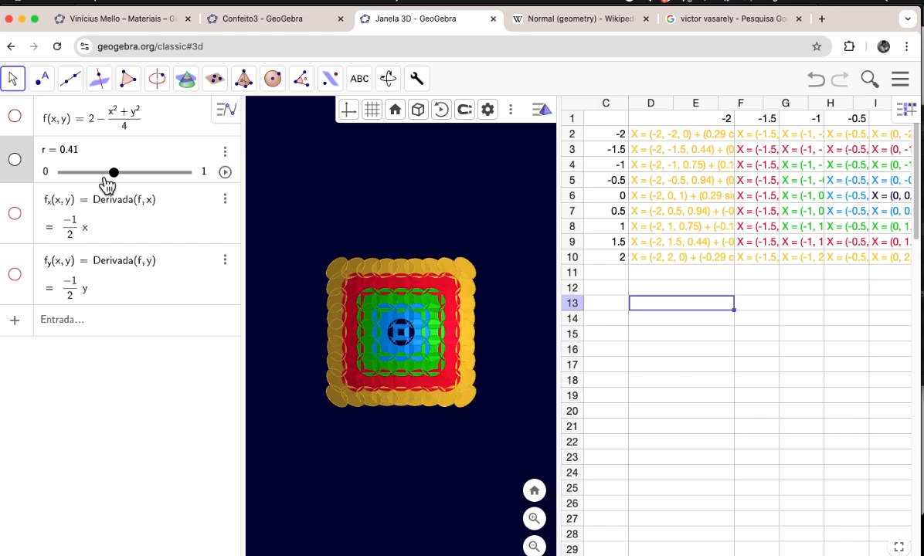
click(101, 174)
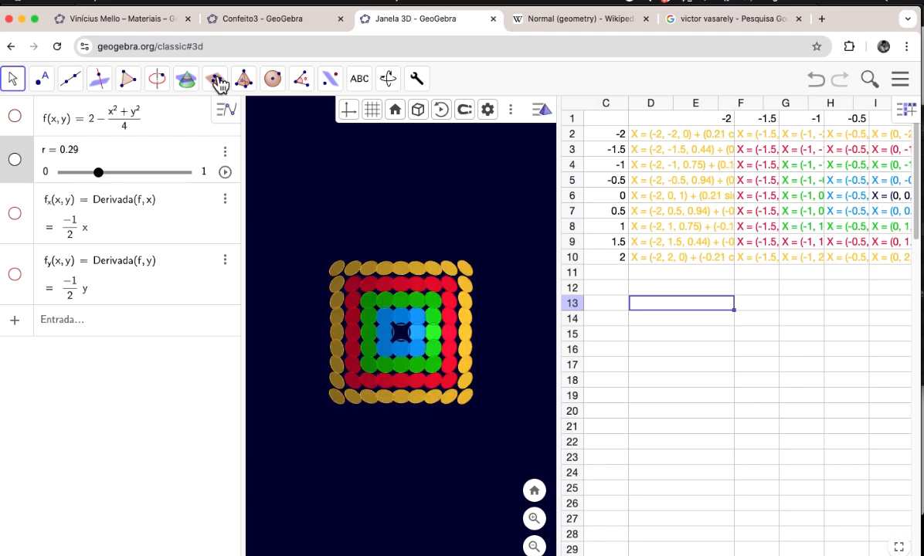
Step: Open the Confeito2 activity from the GeoGebra profile's materials in the GeoGebra app
click(161, 25)
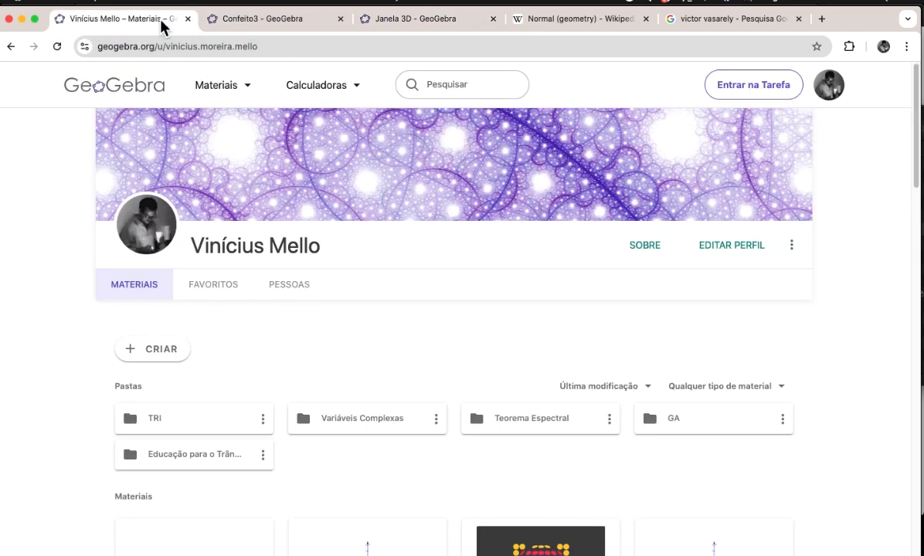
scroll(330, 294, down, 5)
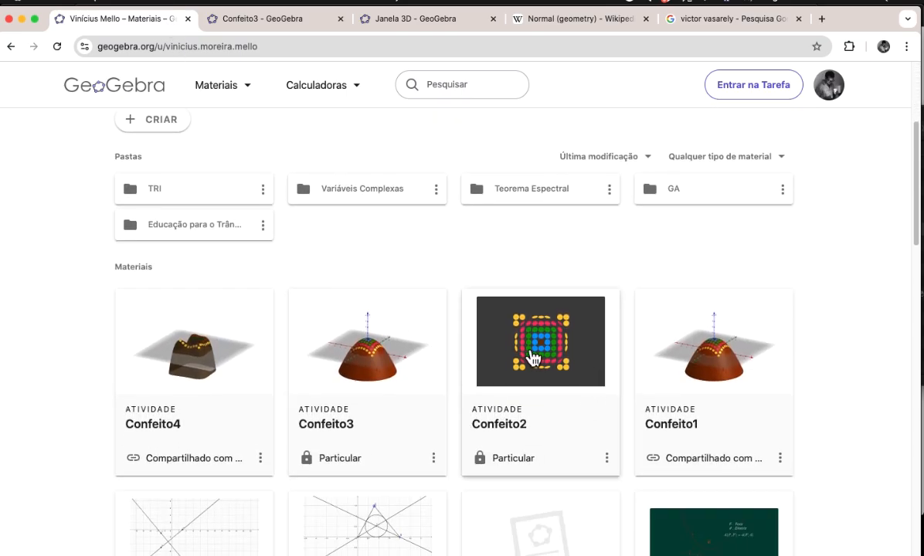
click(607, 459)
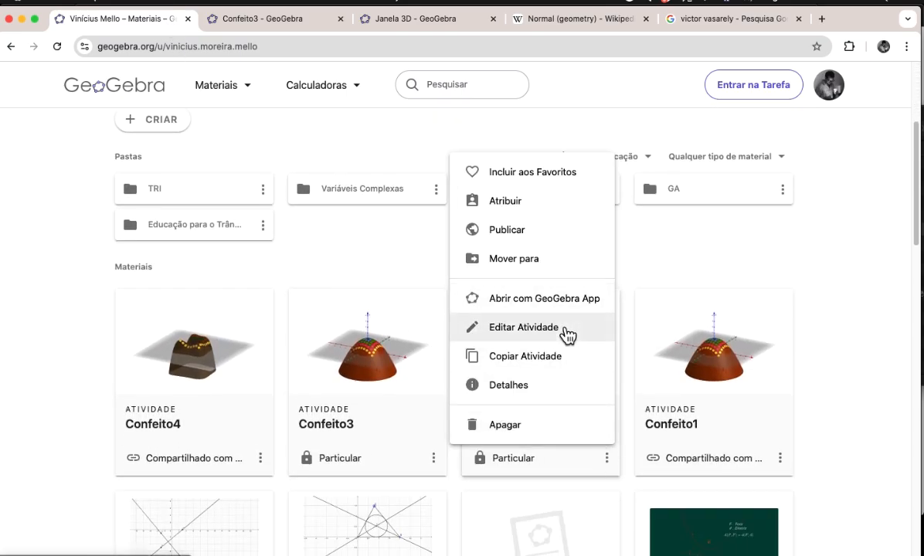
click(550, 301)
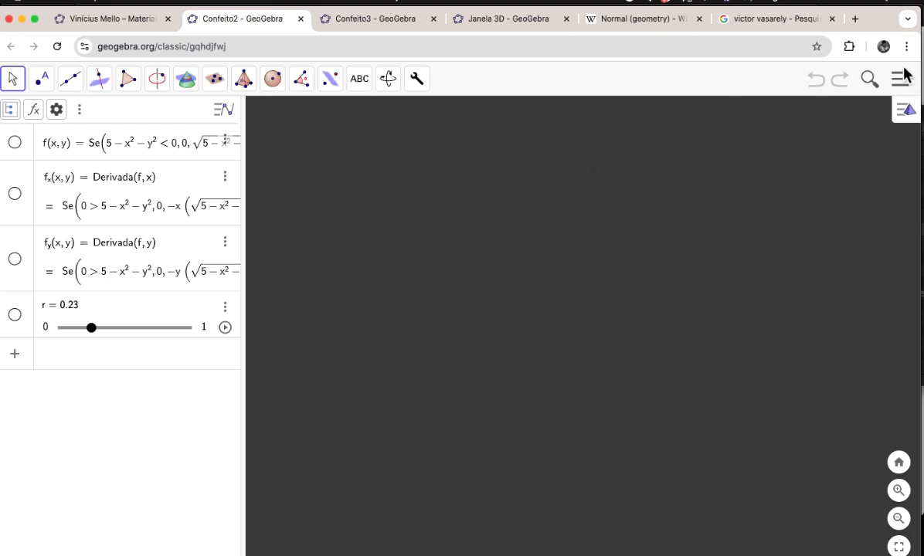
Step: Recalculate all objects in the Confeito2 construction so its circles are drawn in the 3D view
click(901, 78)
click(846, 346)
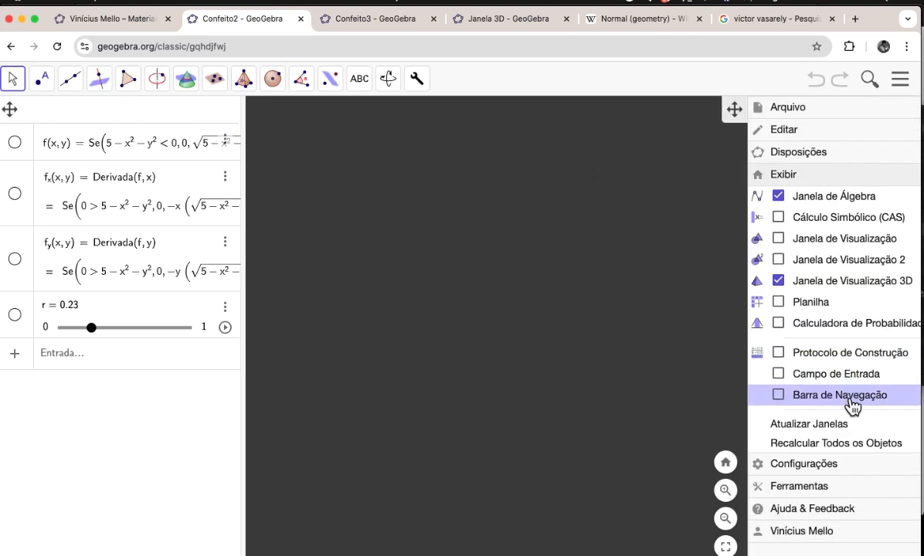
click(843, 445)
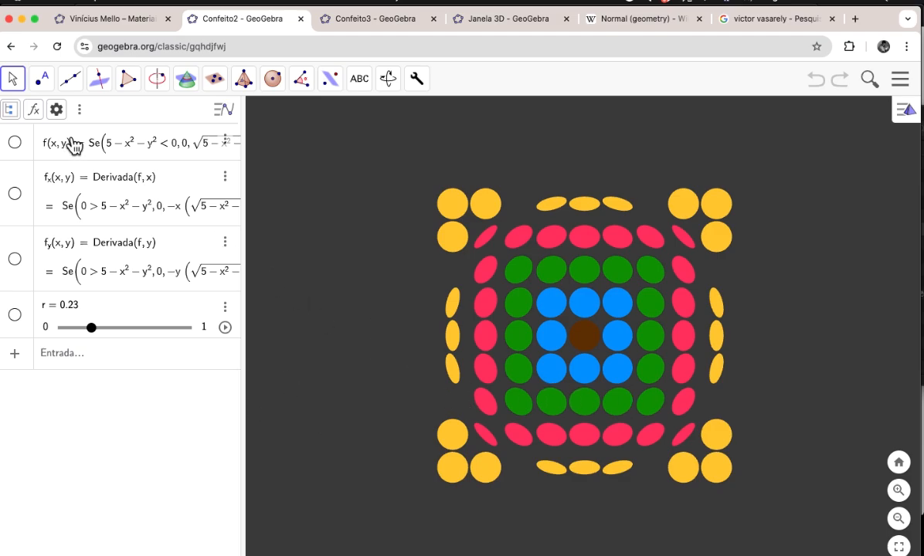
Step: Tilt the Confeito2 3D view slightly, then orient it straight down onto the xy-plane and collapse the view options
mouse_move(386, 348)
mouse_down()
mouse_move(382, 297)
mouse_move(386, 356)
mouse_up()
click(906, 110)
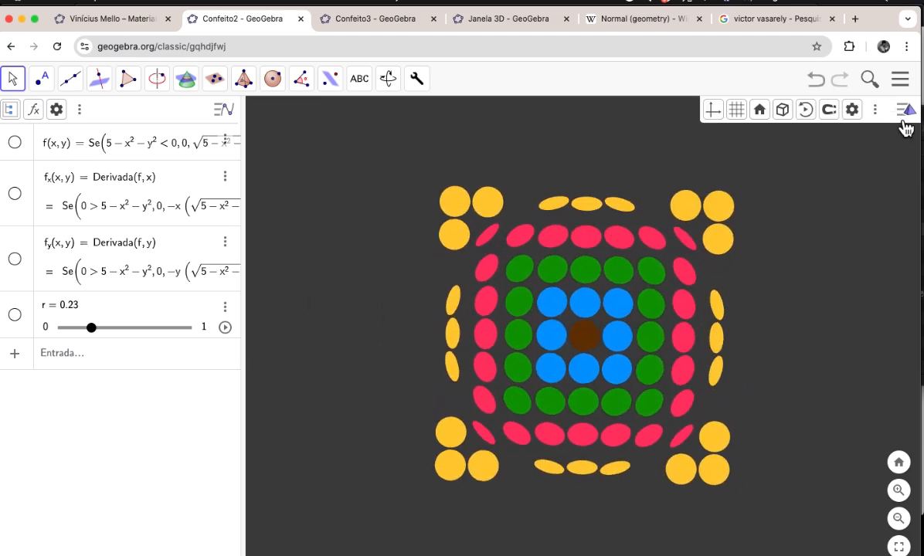
click(783, 111)
click(833, 134)
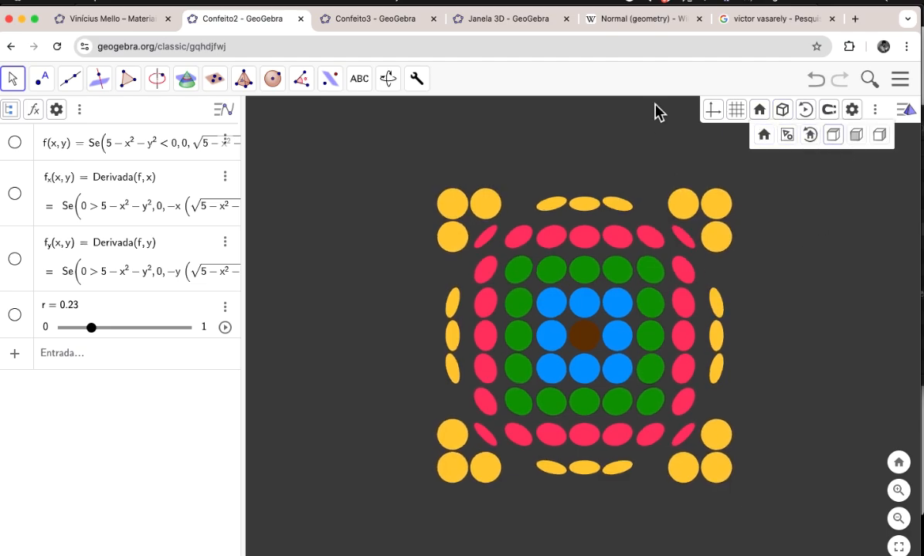
click(905, 110)
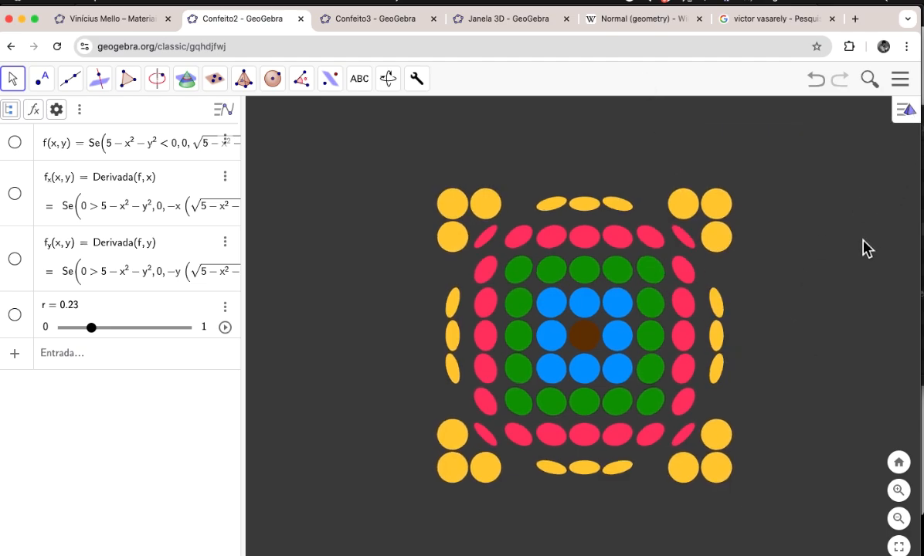